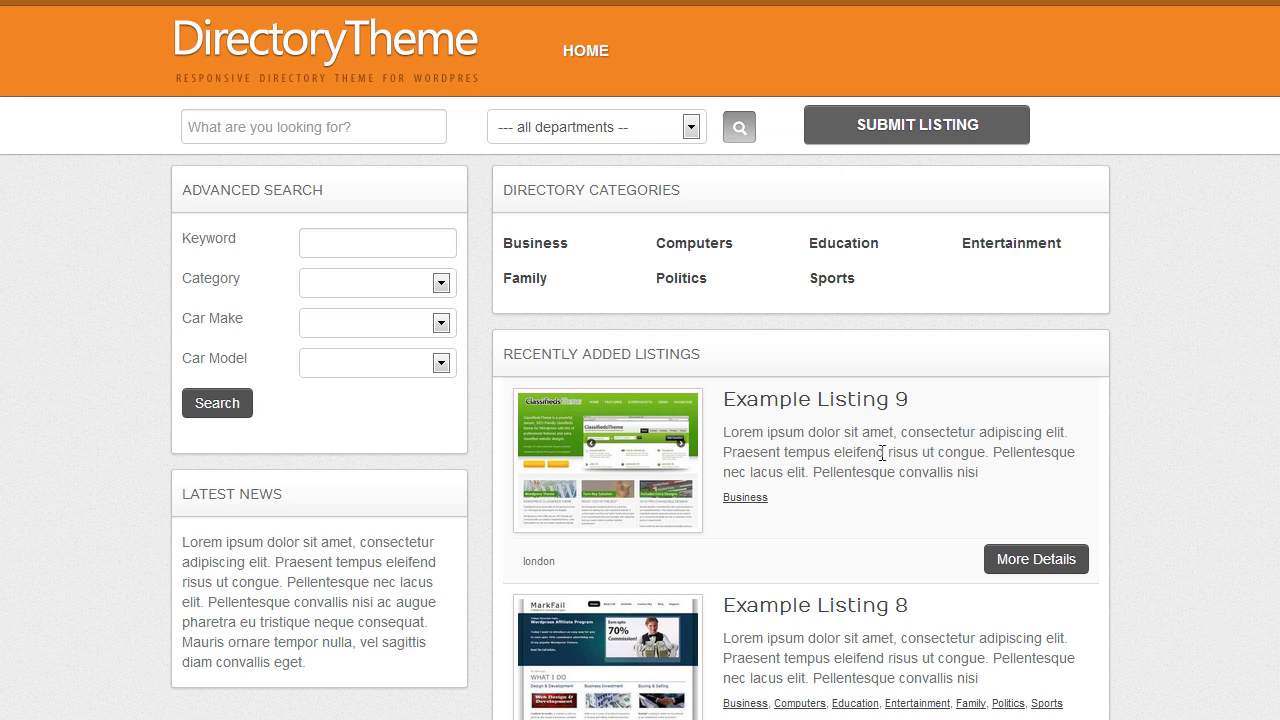
- Open the Example Listing 9 detail page from the directory homepage
click(858, 405)
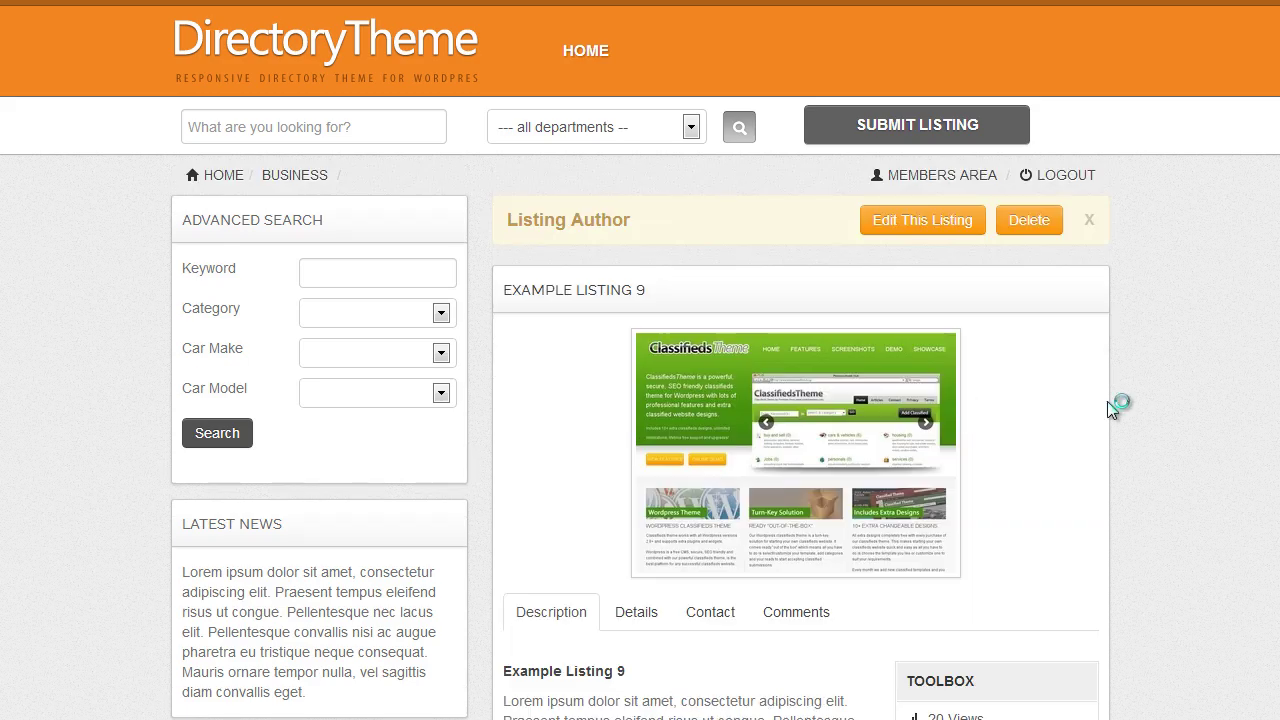
scroll(1115, 407, down, 4)
scroll(1009, 343, up, 2)
- In Example Listing 9's edit form, set Car Make to BMW and Car Model to X5
click(960, 20)
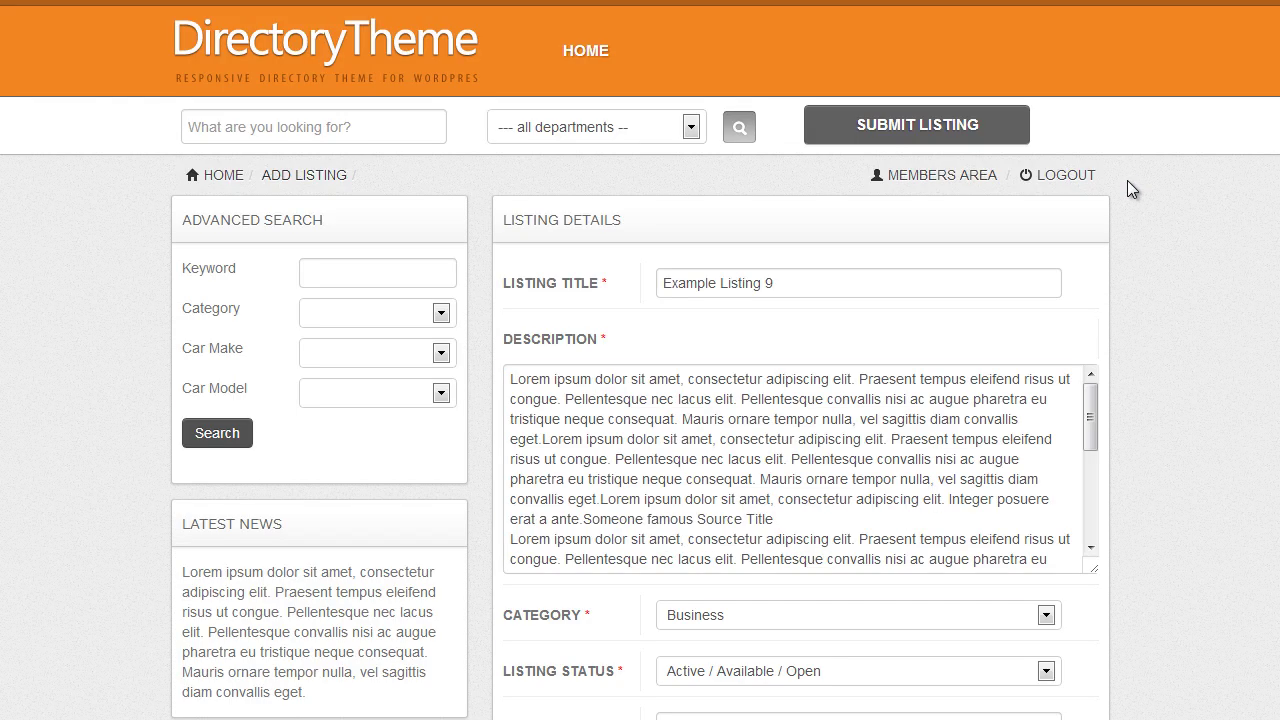
scroll(1160, 400, down, 5)
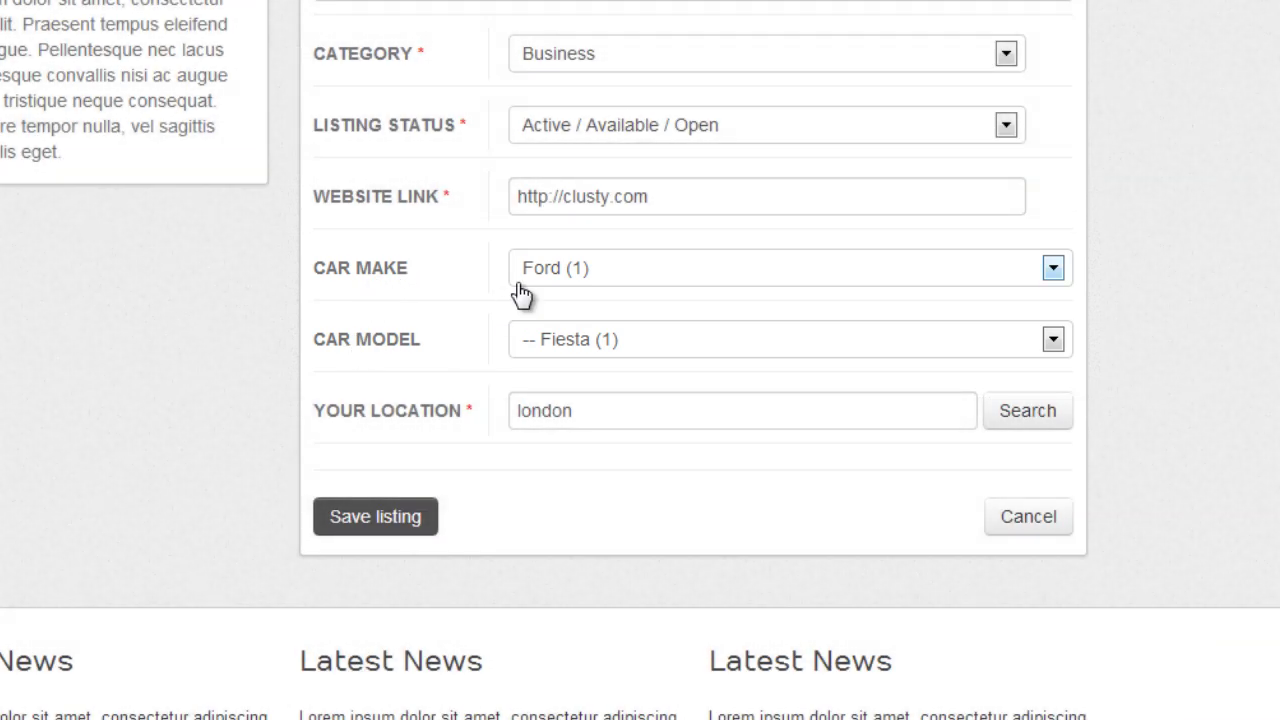
click(592, 273)
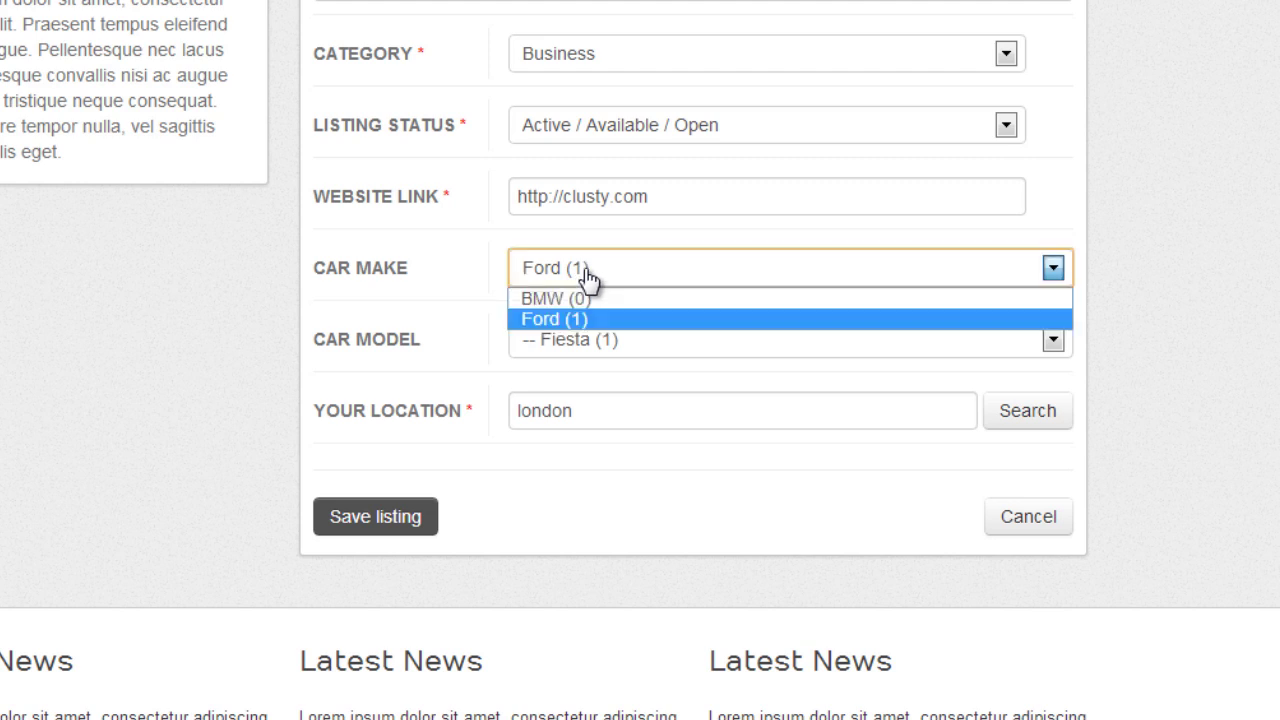
click(590, 298)
click(580, 277)
click(580, 296)
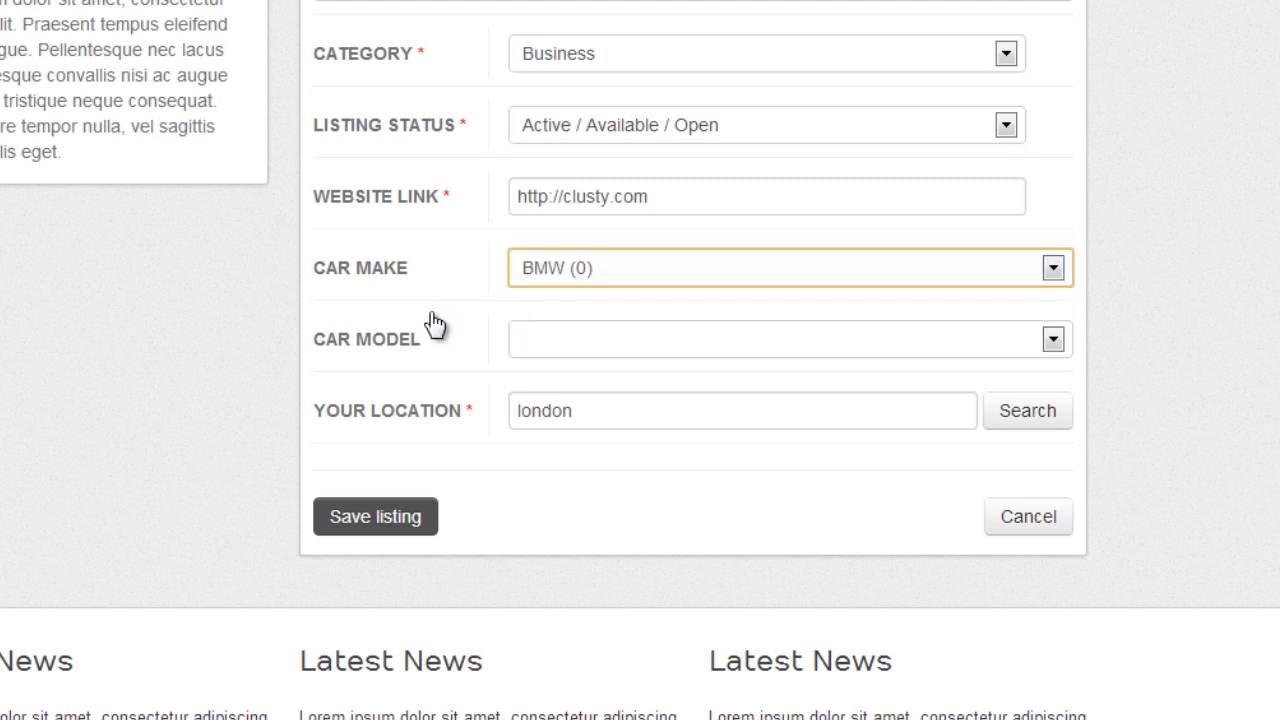
scroll(418, 345, down, 2)
scroll(418, 345, up, 2)
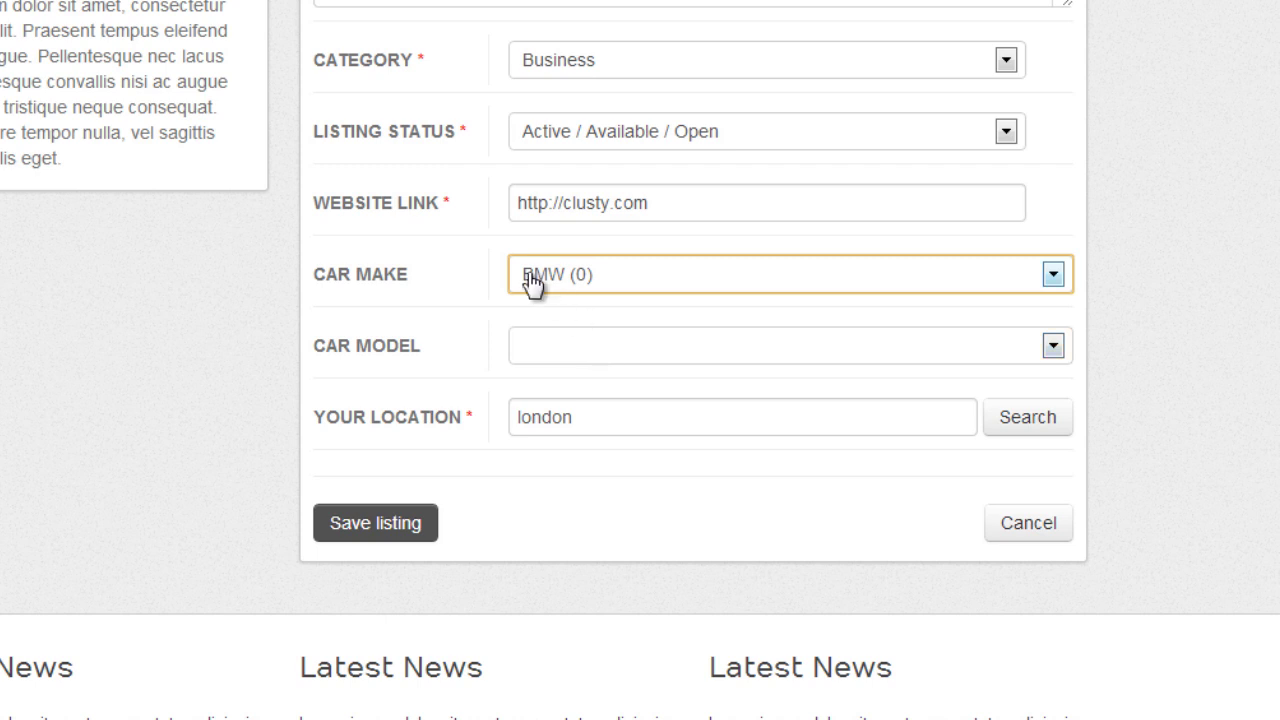
click(596, 345)
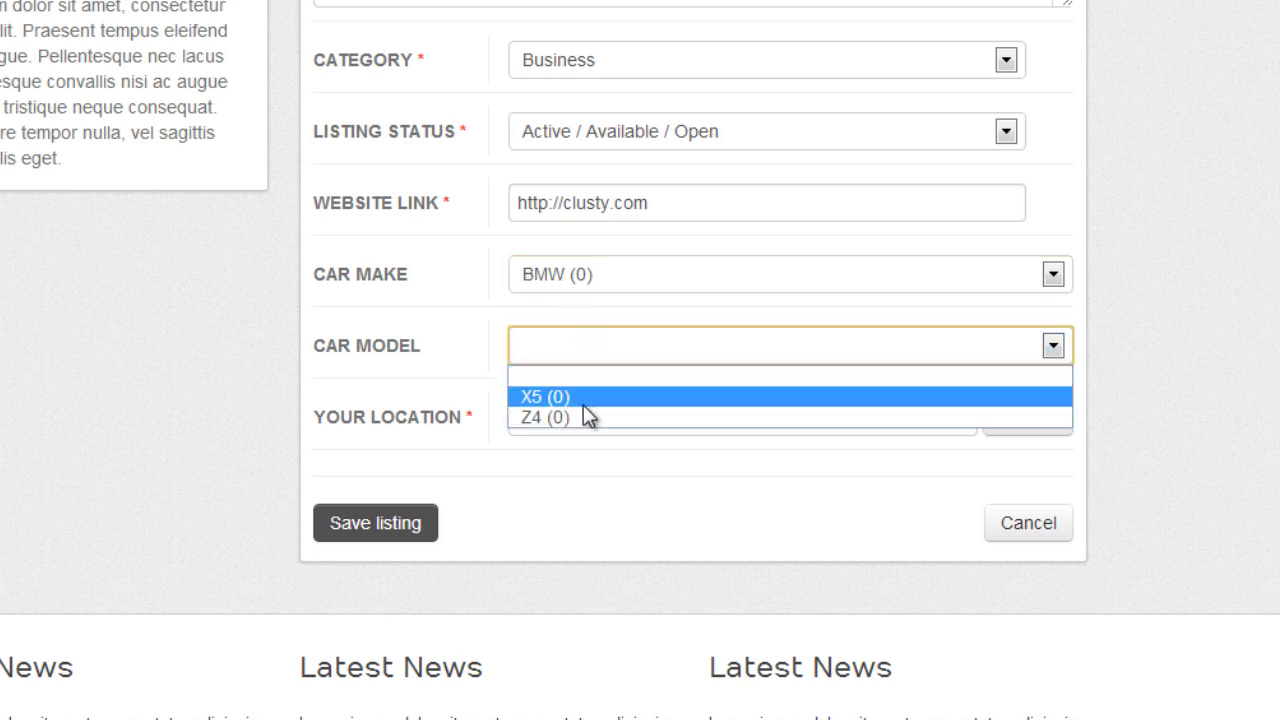
click(575, 399)
- Switch the listing back to Car Make Ford with Car Model Fiesta
click(626, 288)
click(534, 327)
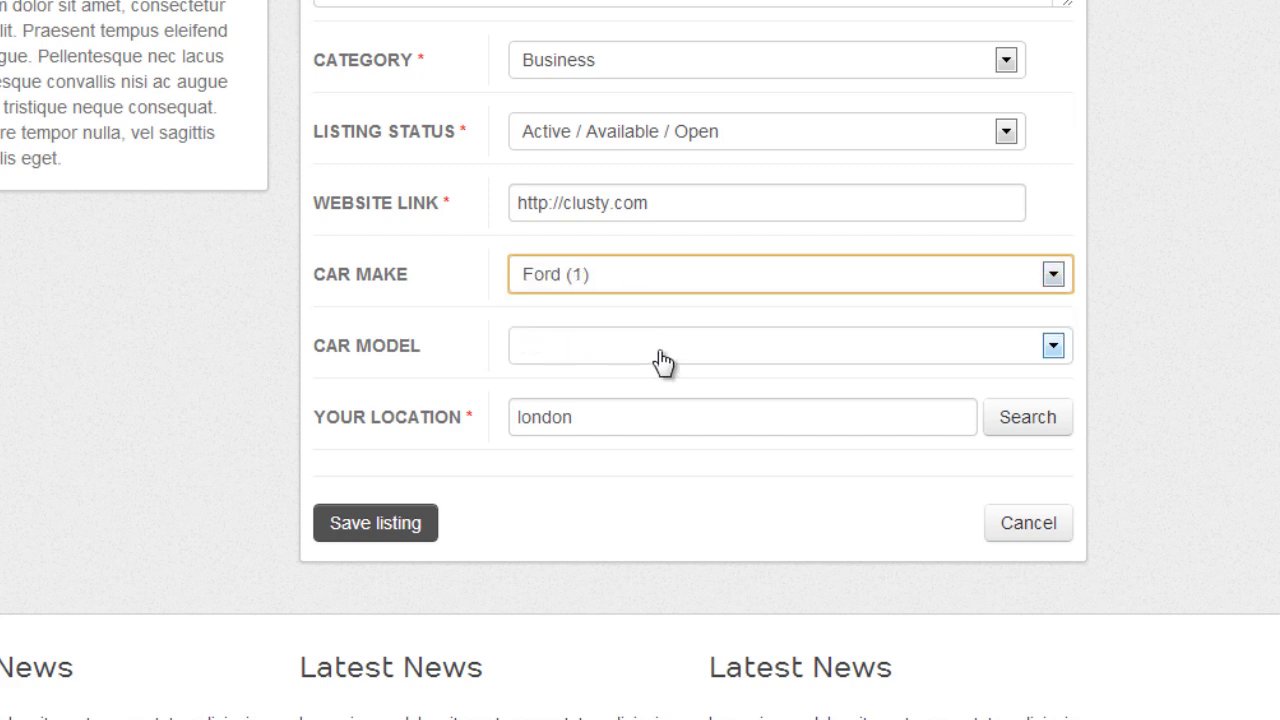
click(660, 357)
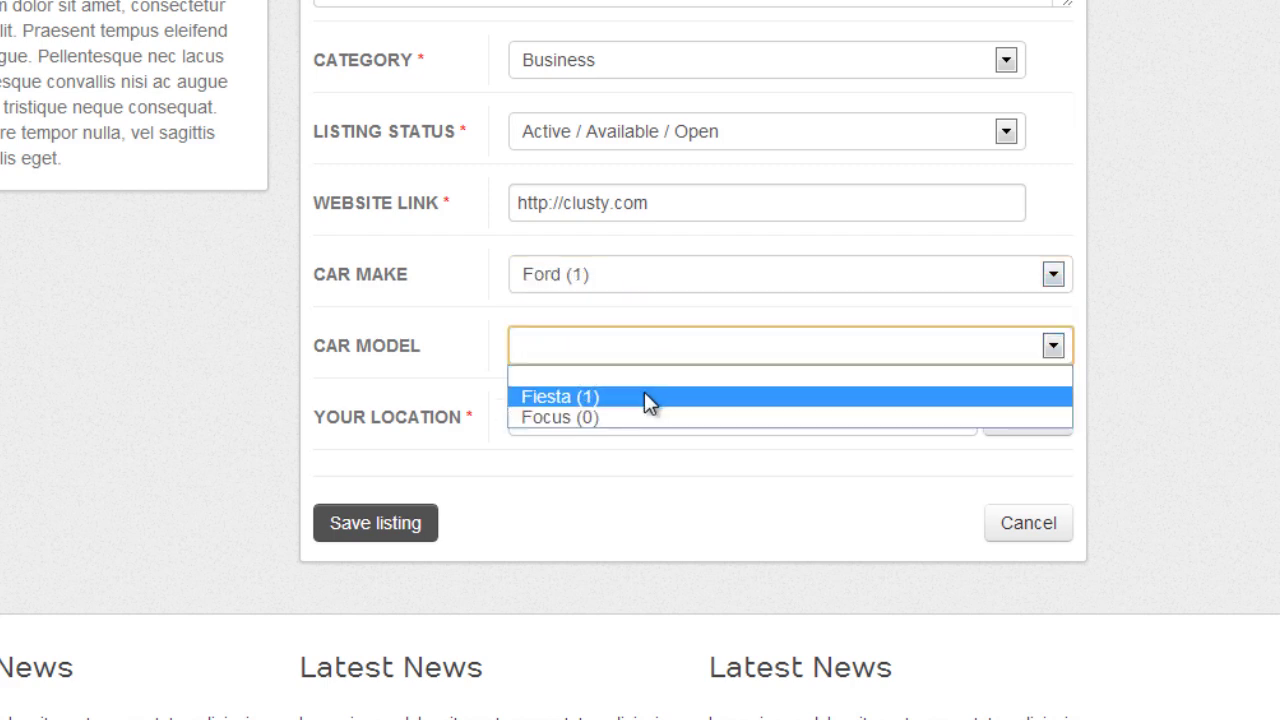
click(644, 396)
scroll(1159, 440, up, 3)
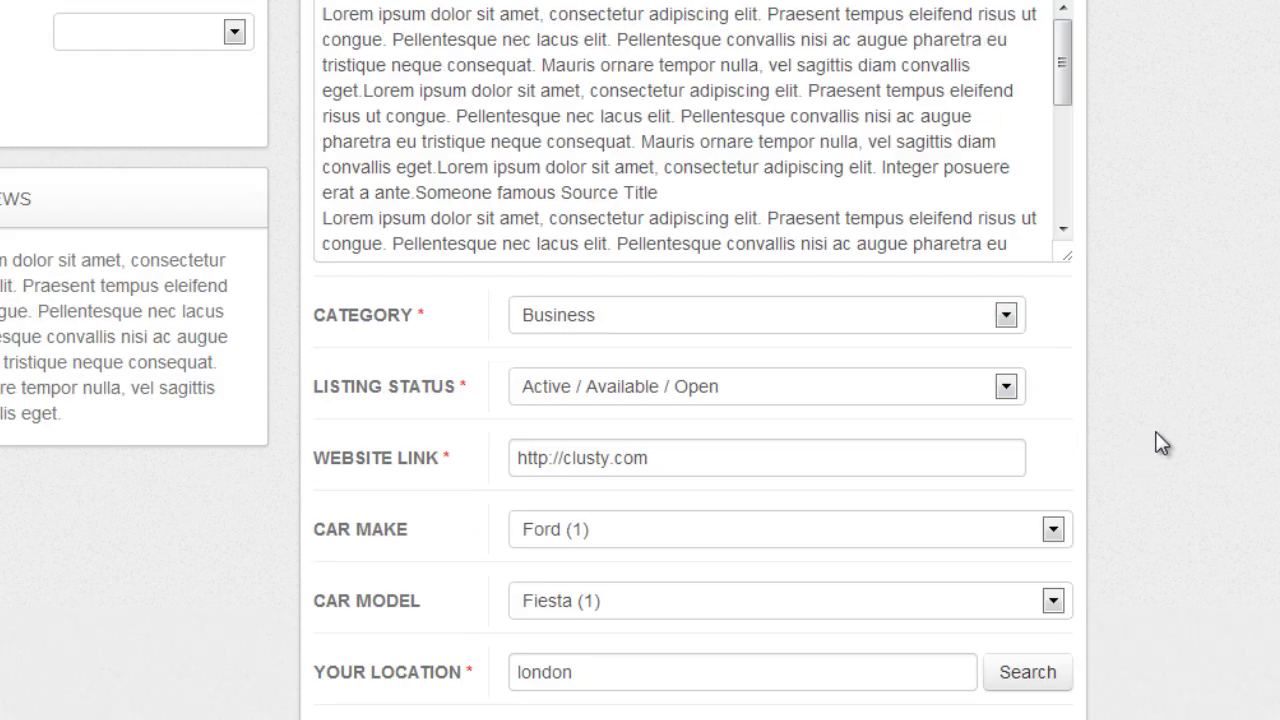
scroll(1160, 443, up, 3)
scroll(1143, 429, down, 3)
scroll(1131, 421, up, 4)
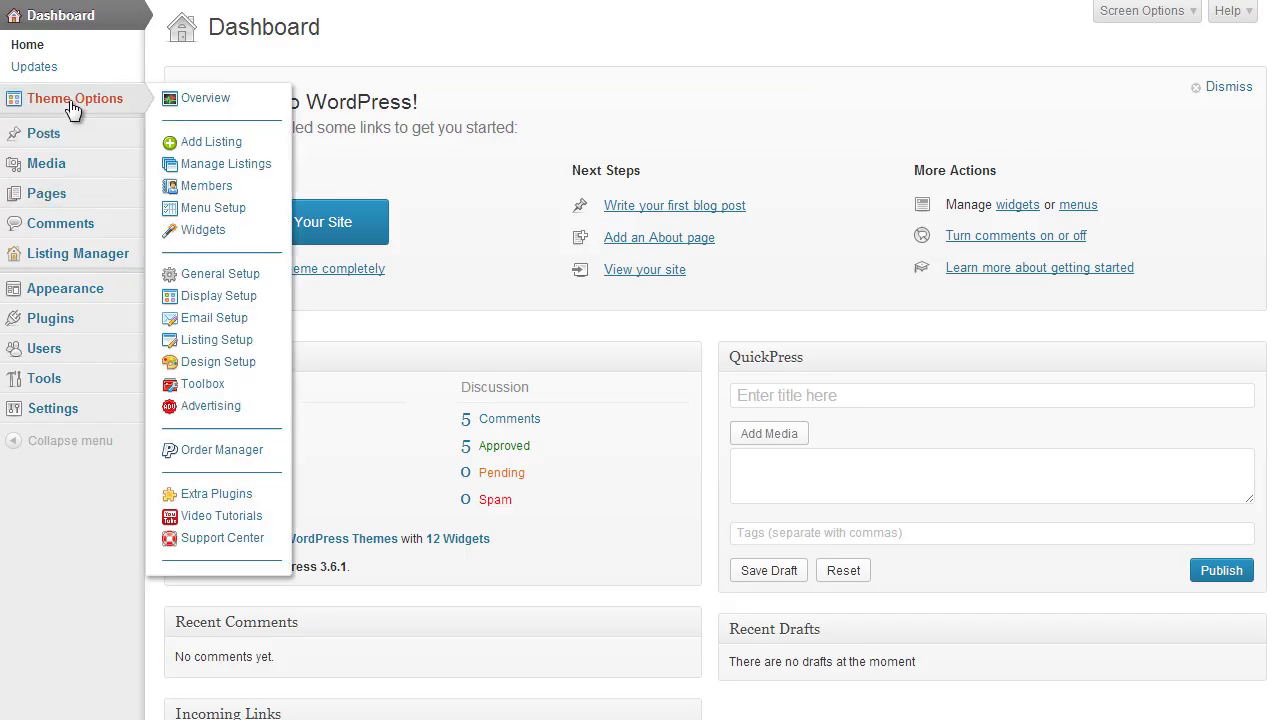
- Open the theme's General Settings, then the Listing Manager make terms page
click(72, 104)
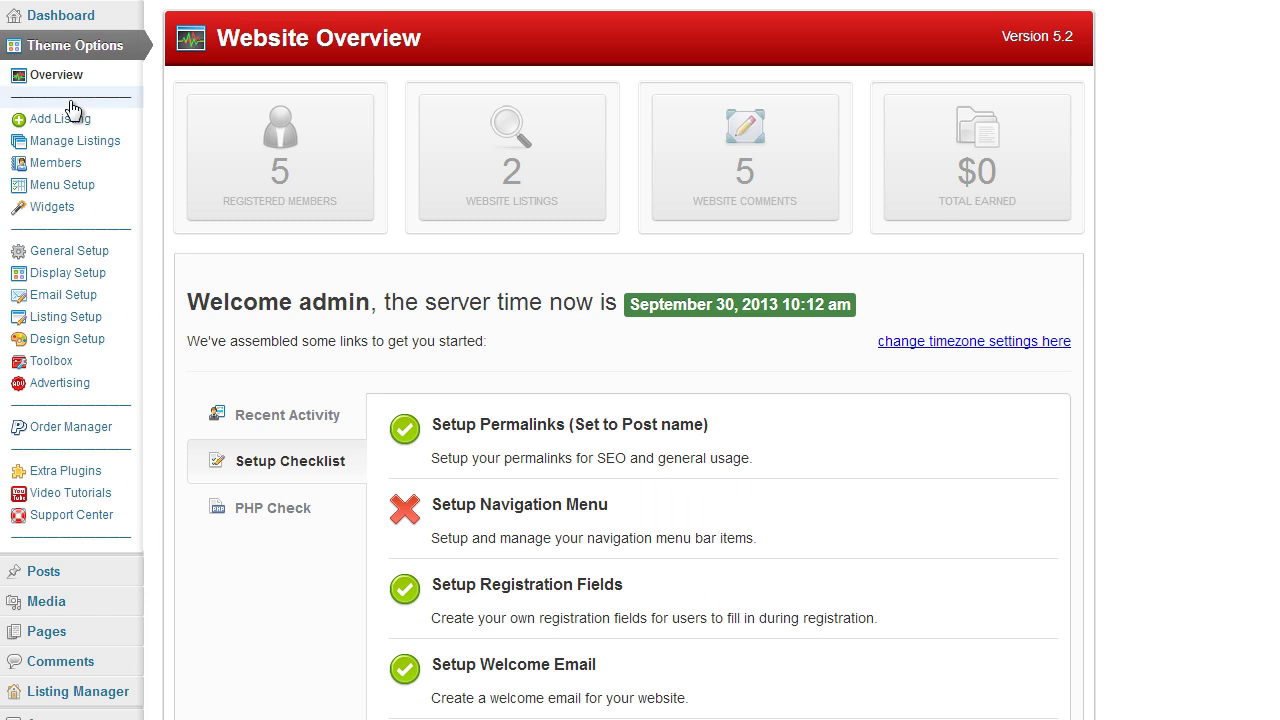
click(89, 256)
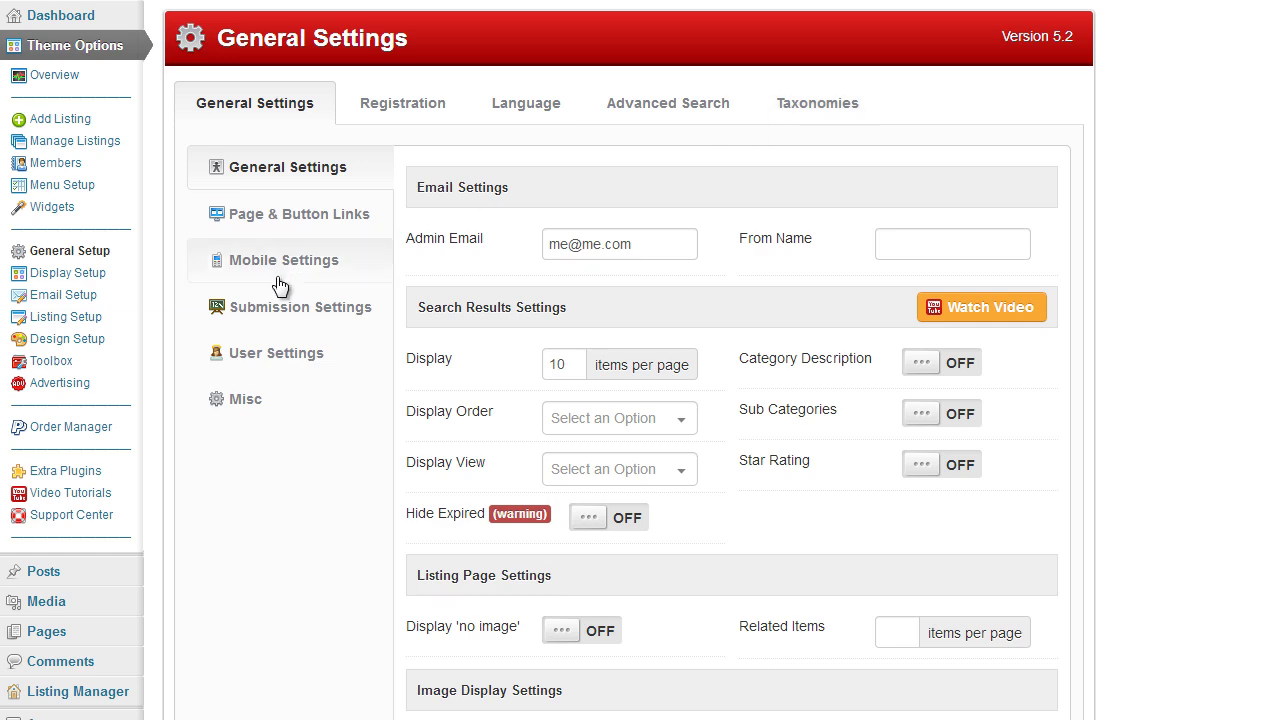
scroll(210, 345, down, 4)
scroll(204, 342, up, 2)
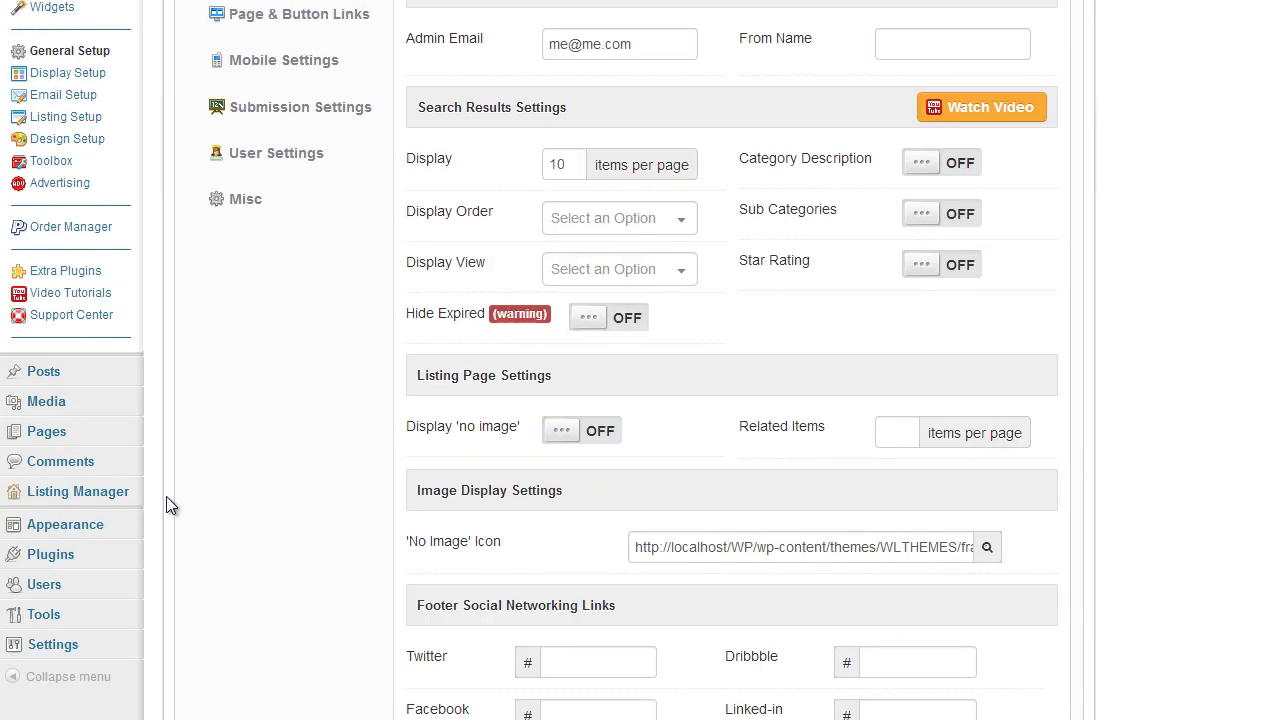
mouse_move(115, 495)
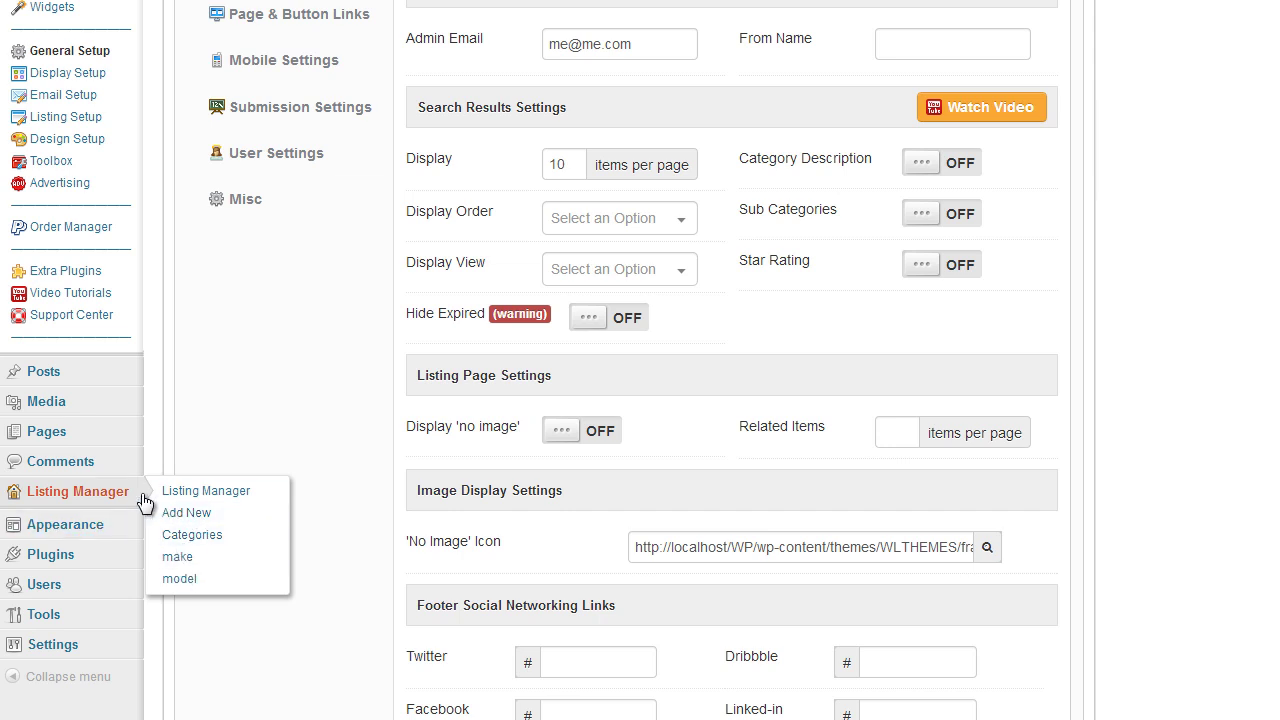
click(180, 557)
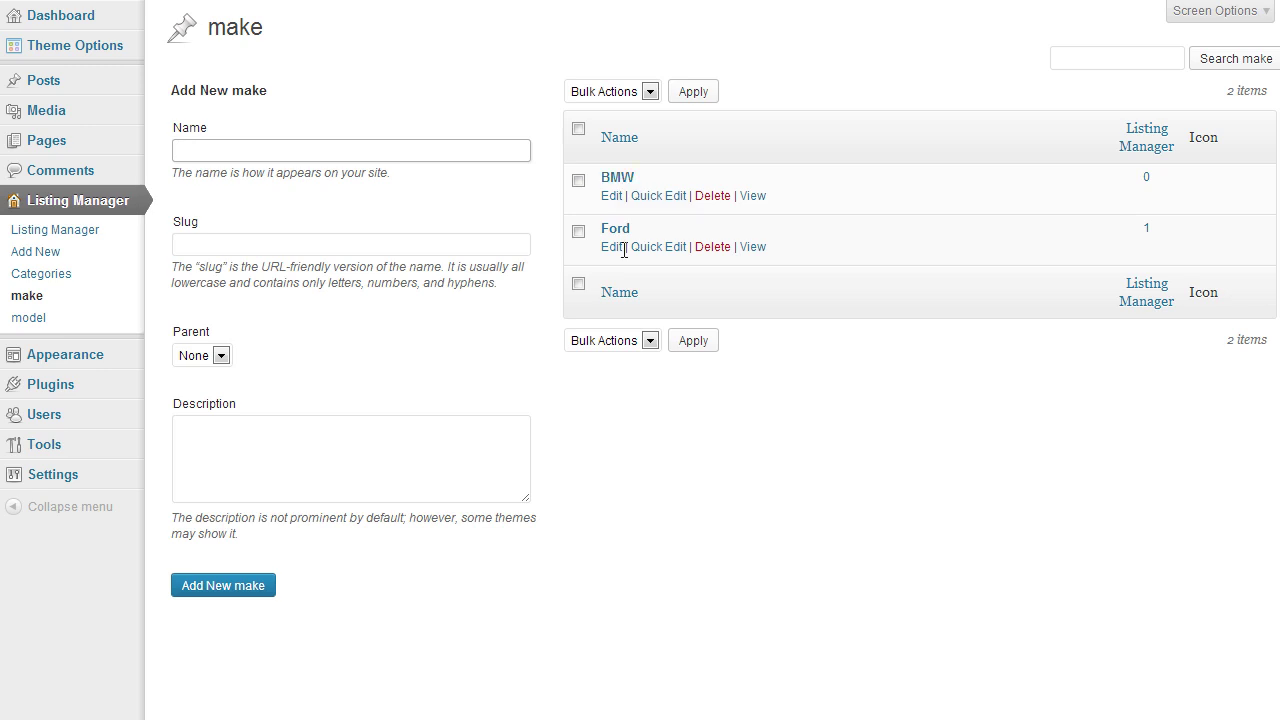
- Switch between the make and model term pages, ending on the models list
click(29, 318)
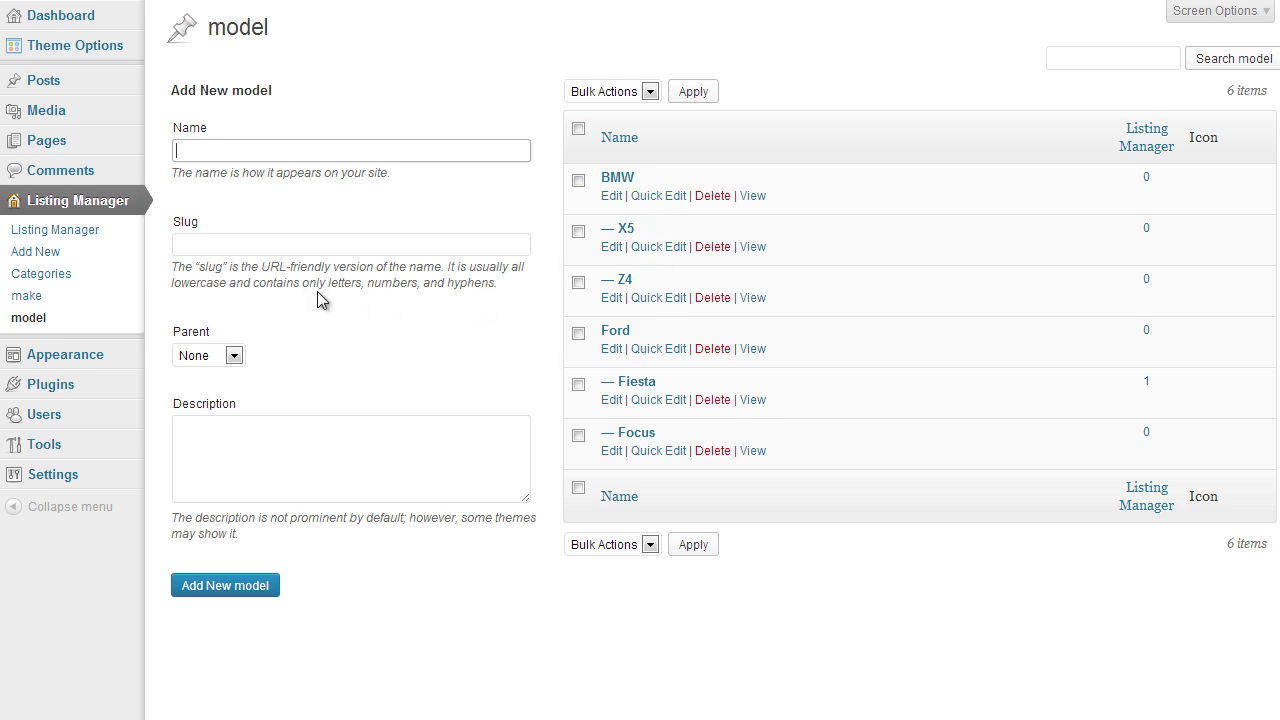
click(22, 296)
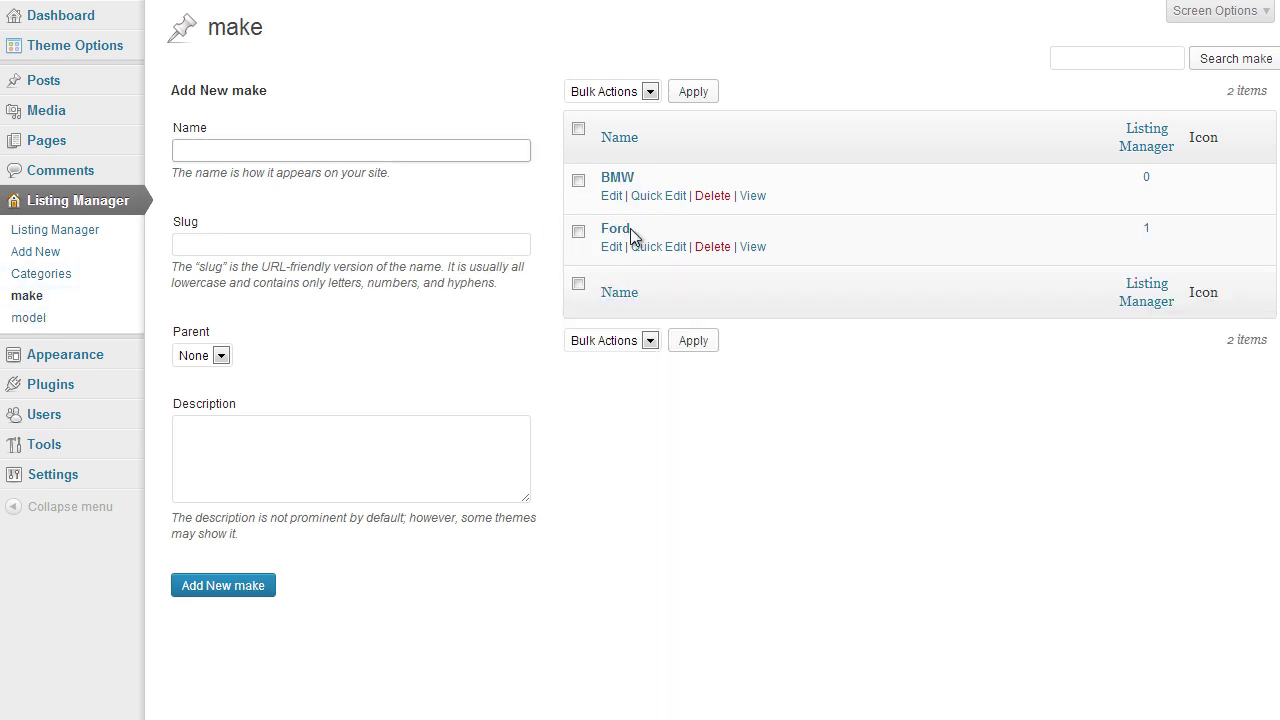
click(73, 319)
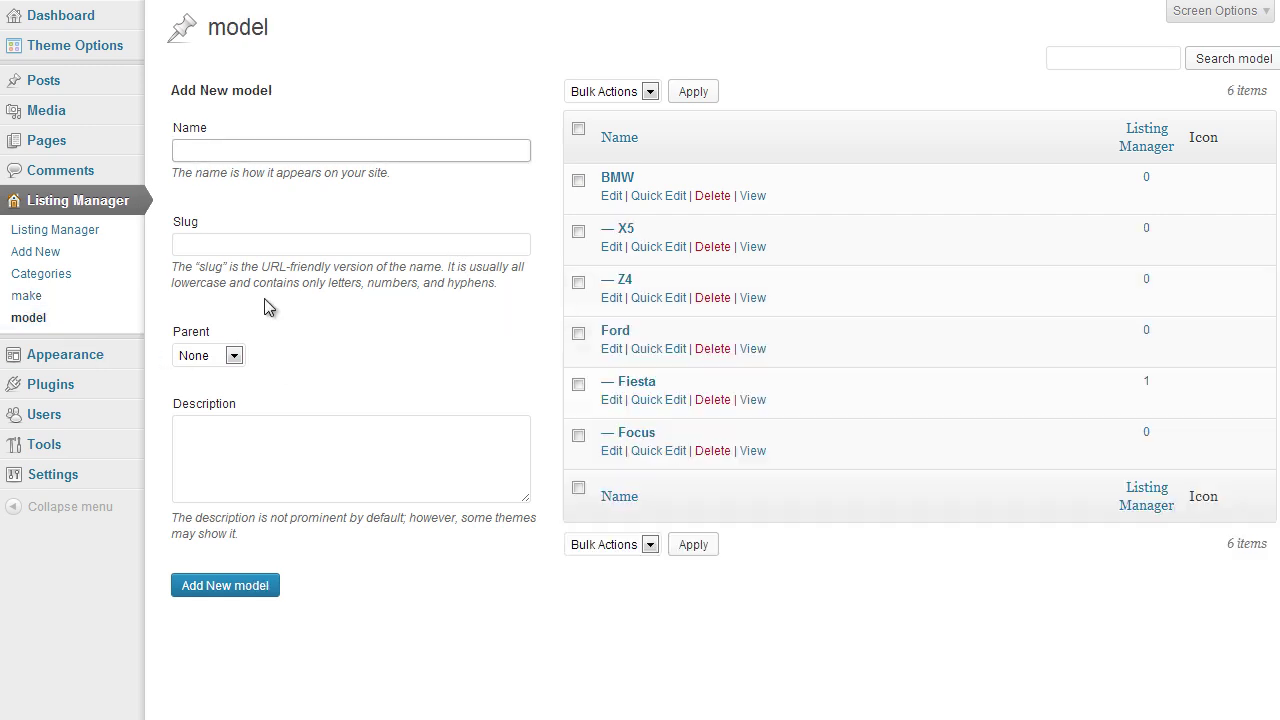
click(88, 298)
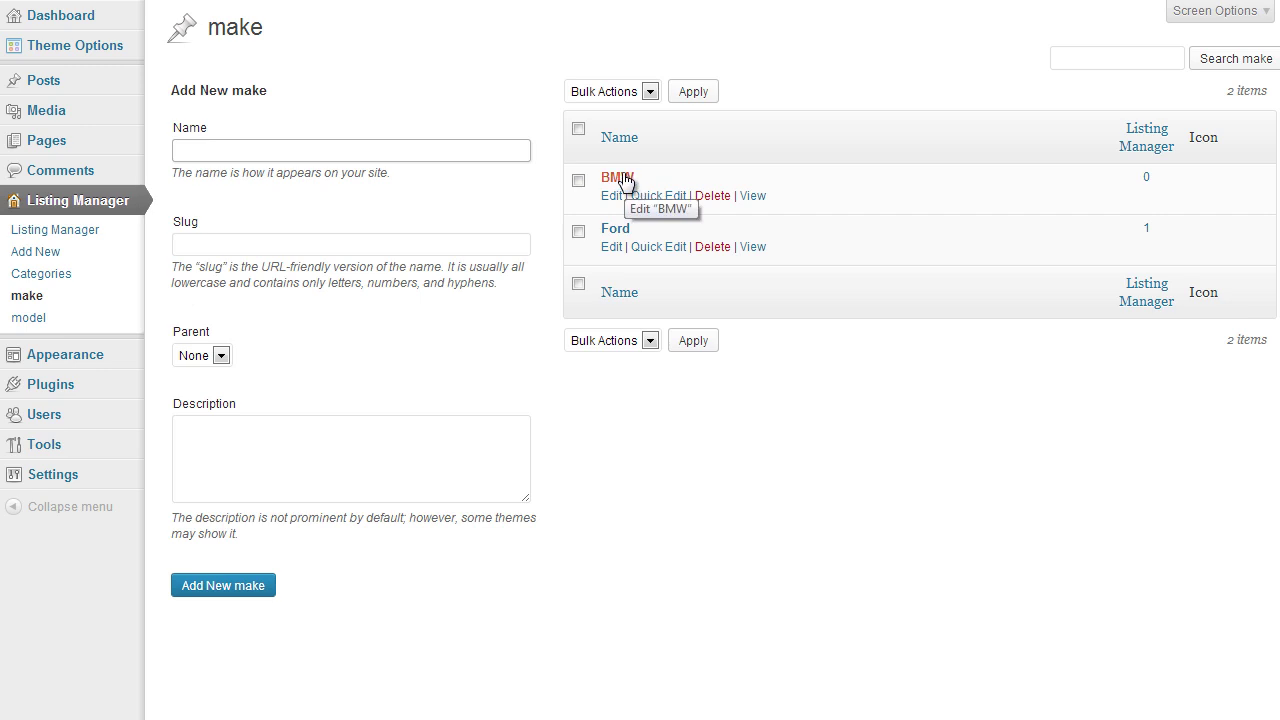
click(36, 318)
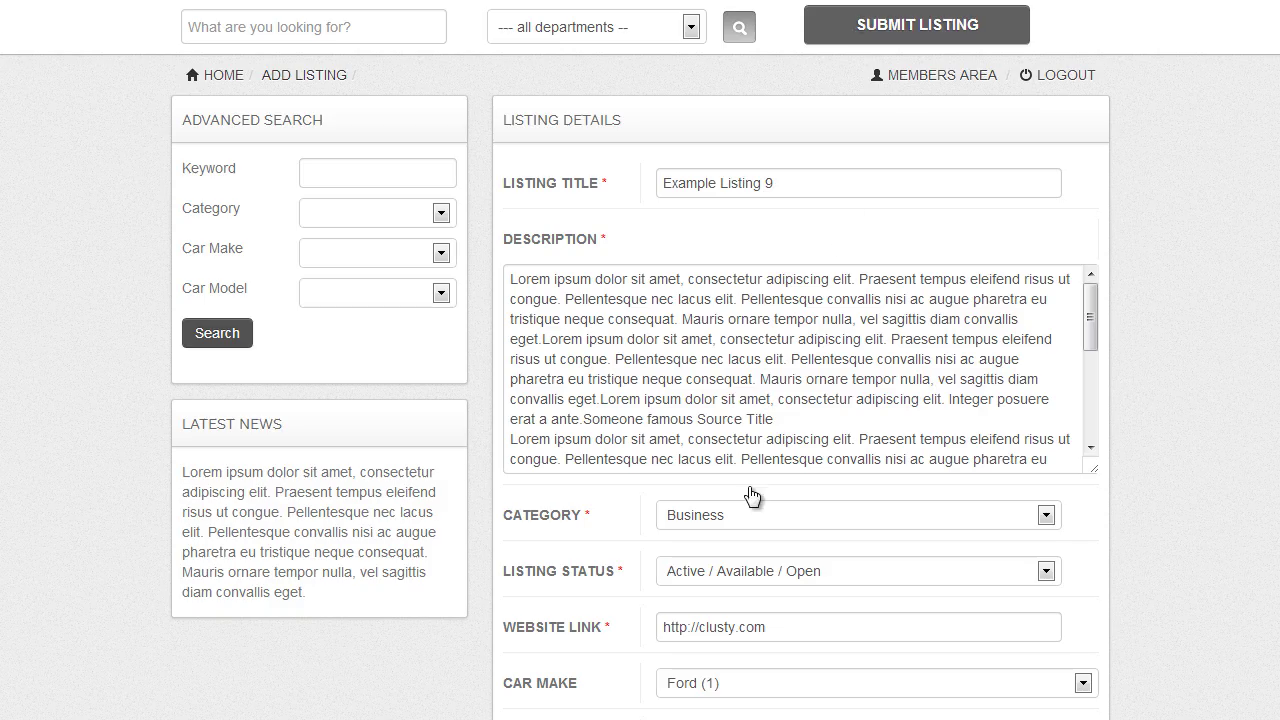
scroll(646, 451, down, 5)
click(688, 390)
click(696, 405)
click(675, 445)
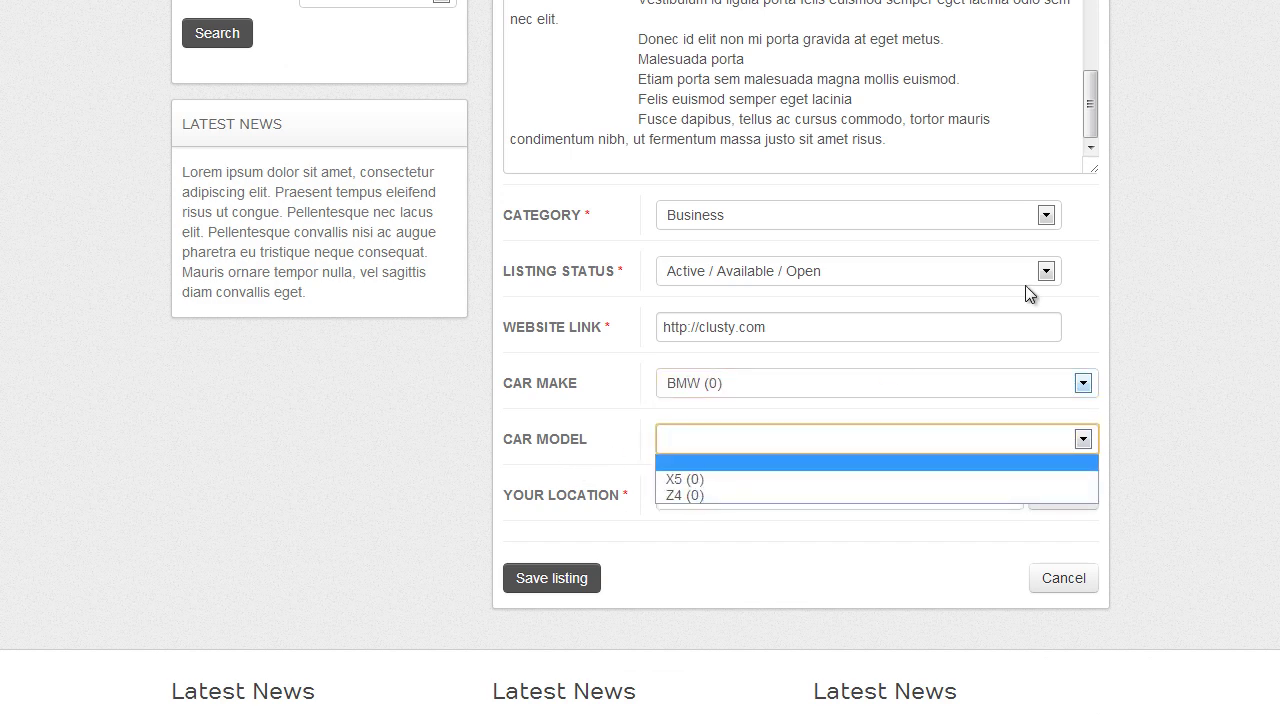
click(1120, 244)
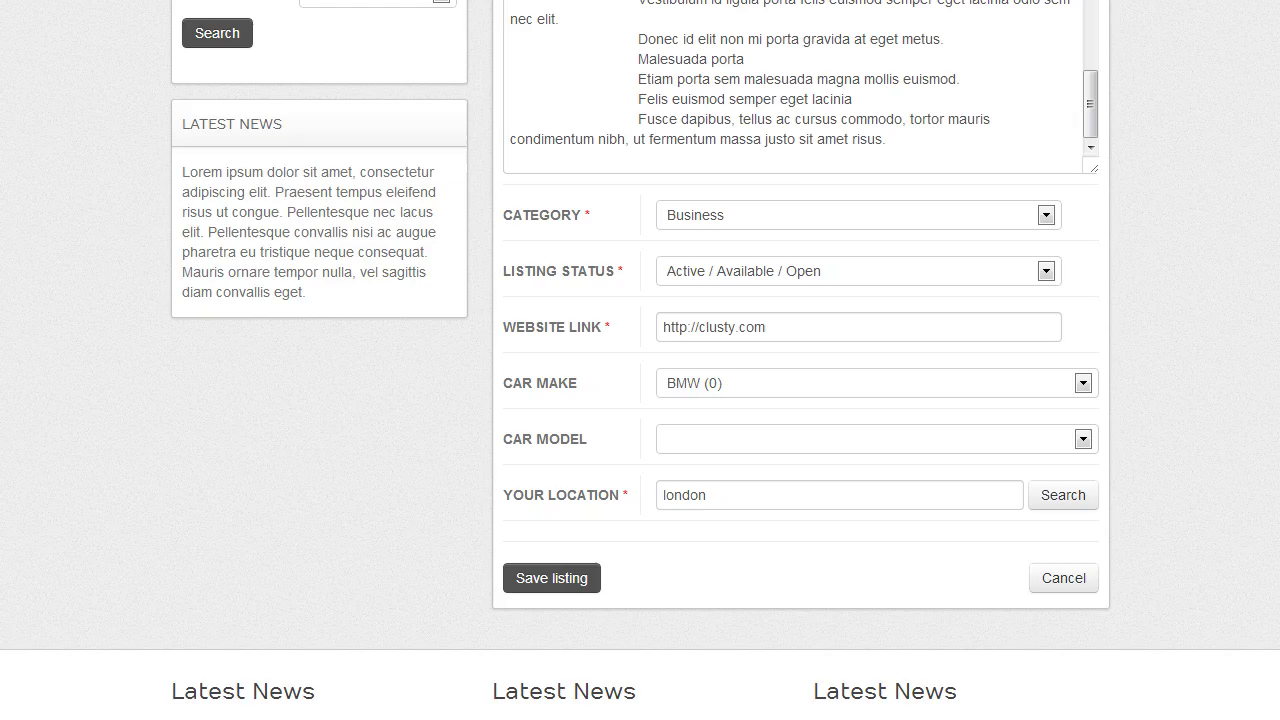
scroll(632, 350, down, 1)
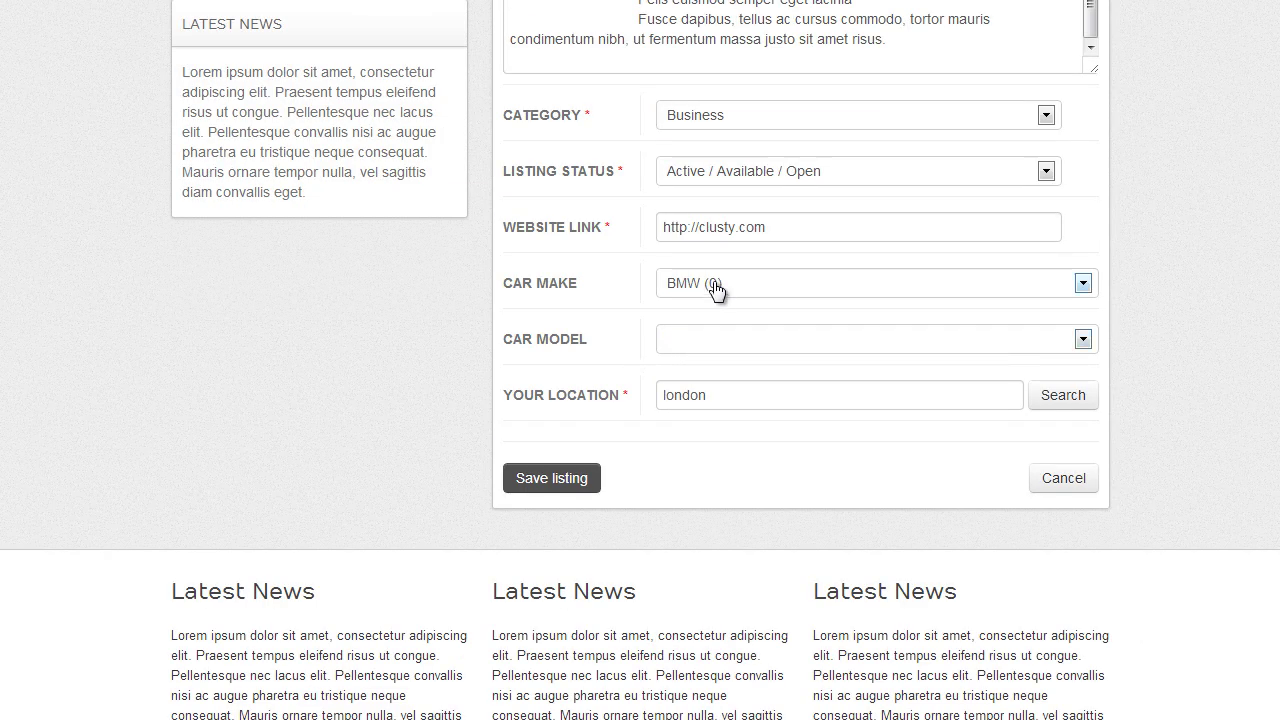
click(716, 340)
click(1134, 280)
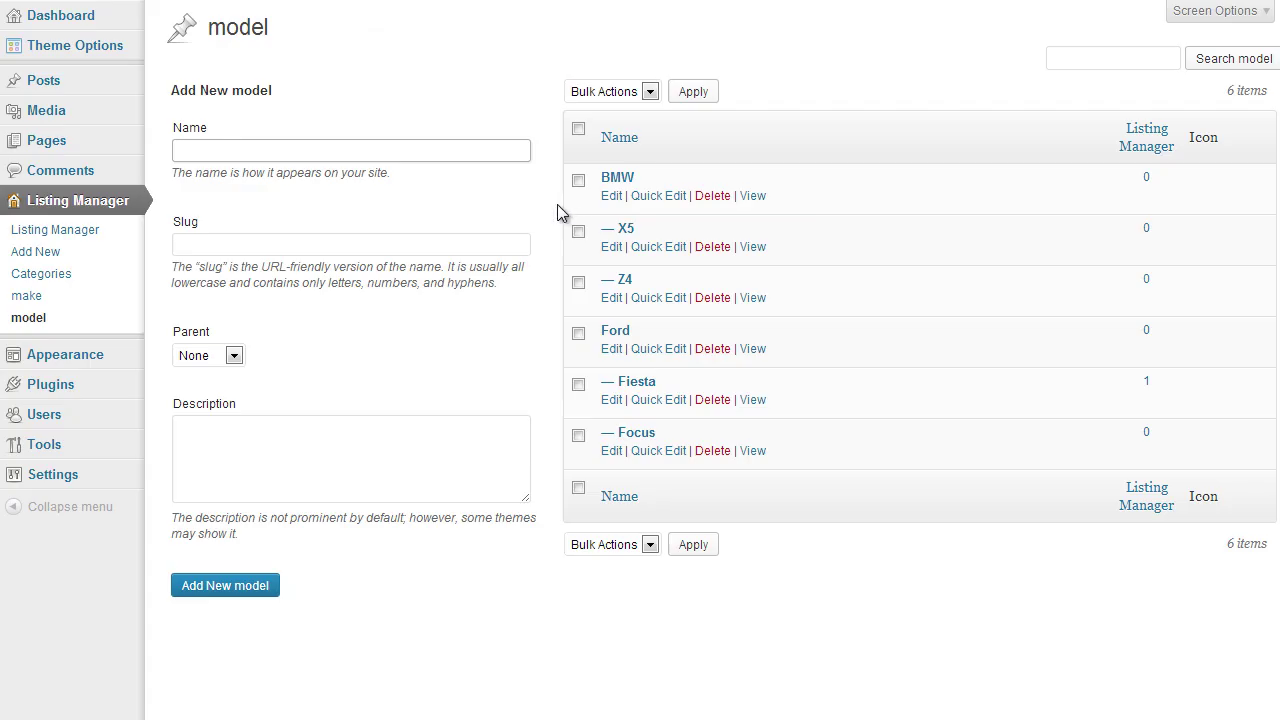
mouse_move(114, 58)
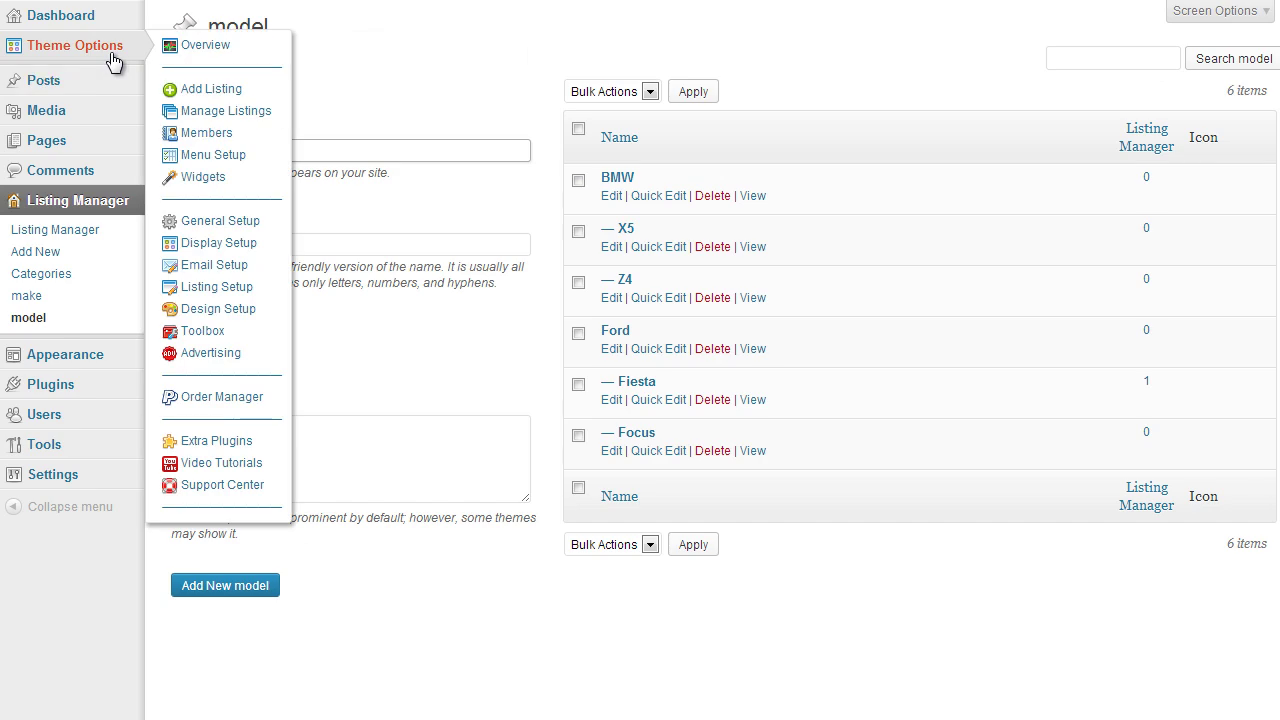
- Check the Taxonomies Plugin details under Extra Plugins' MISC group, then open General Settings
click(106, 52)
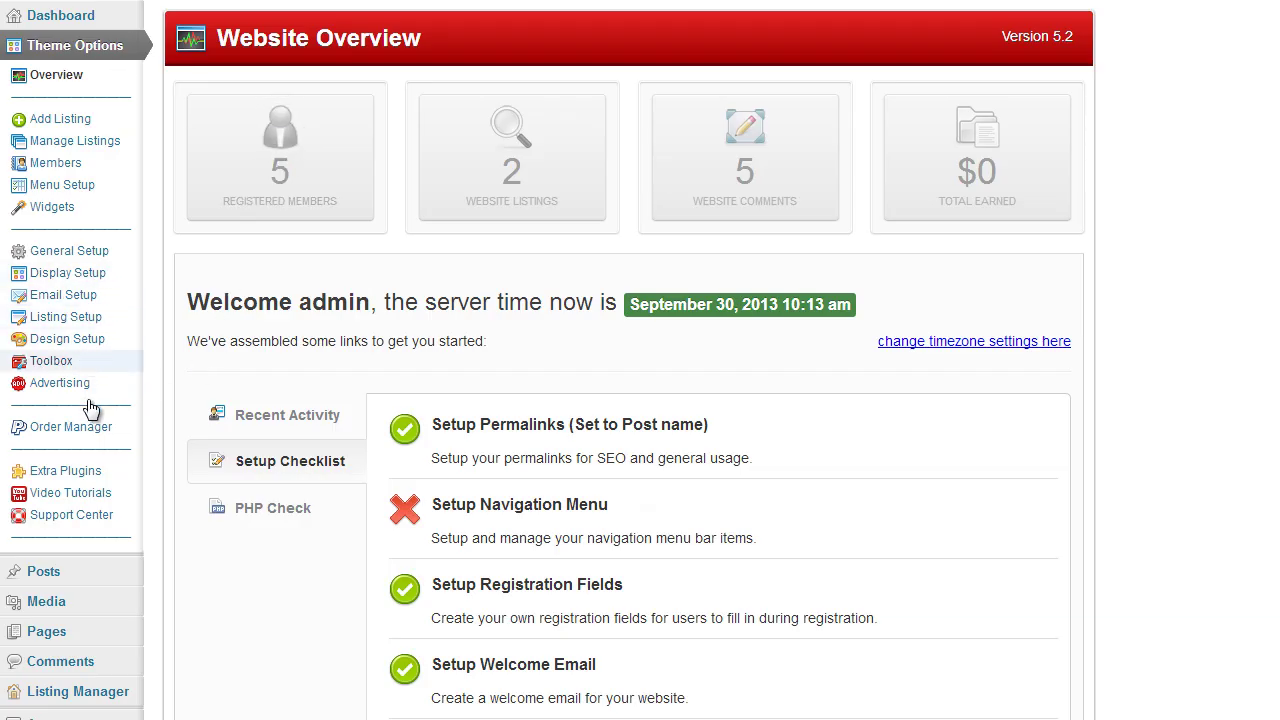
click(84, 482)
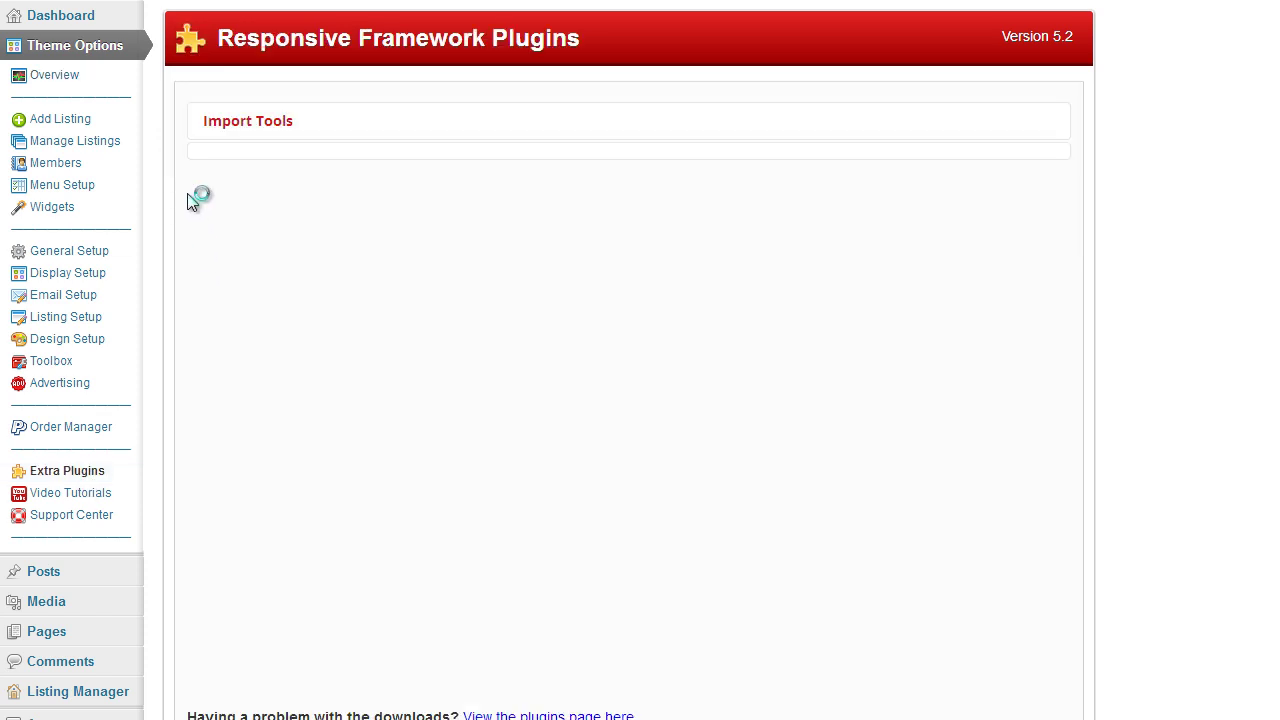
scroll(161, 186, down, 1)
scroll(161, 186, up, 1)
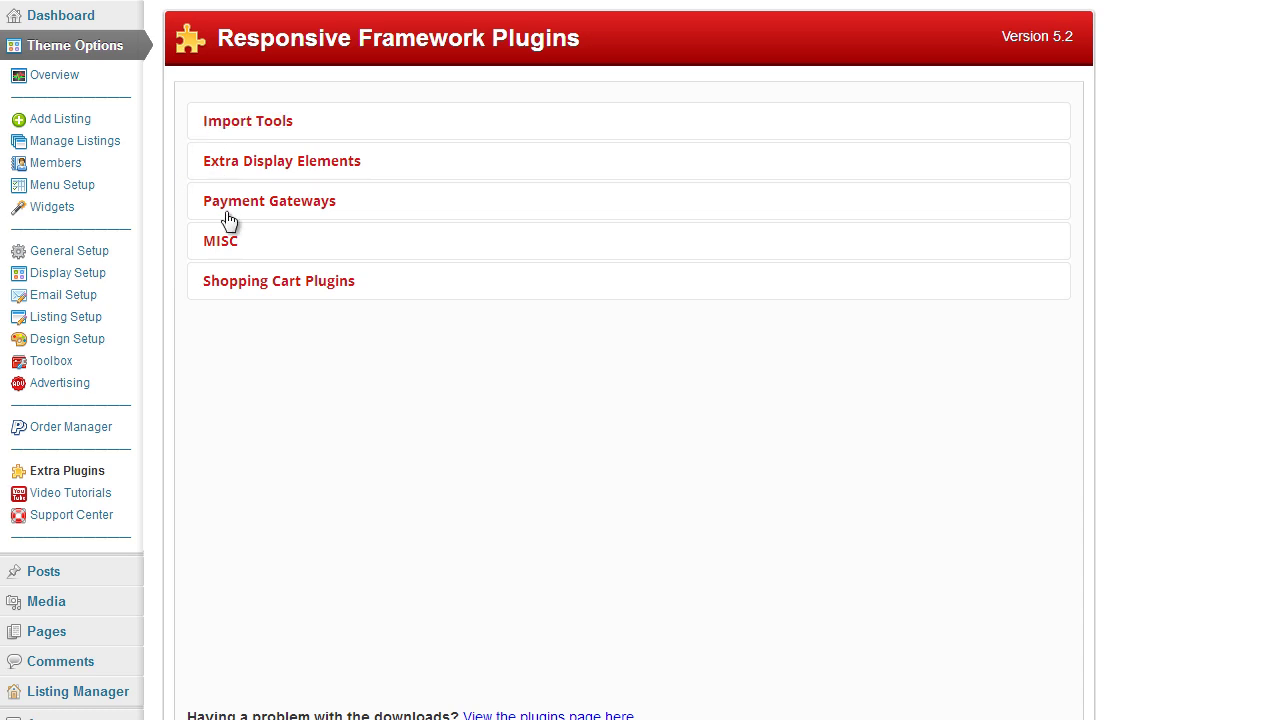
click(232, 246)
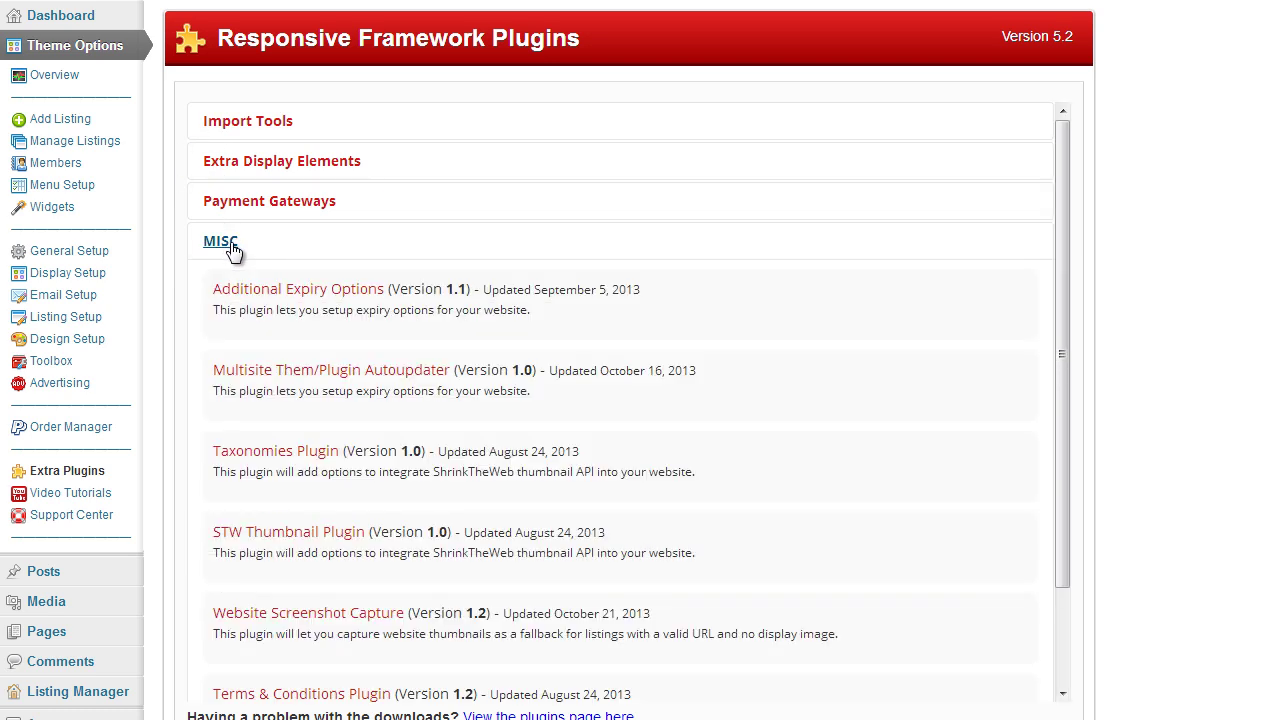
scroll(220, 245, down, 1)
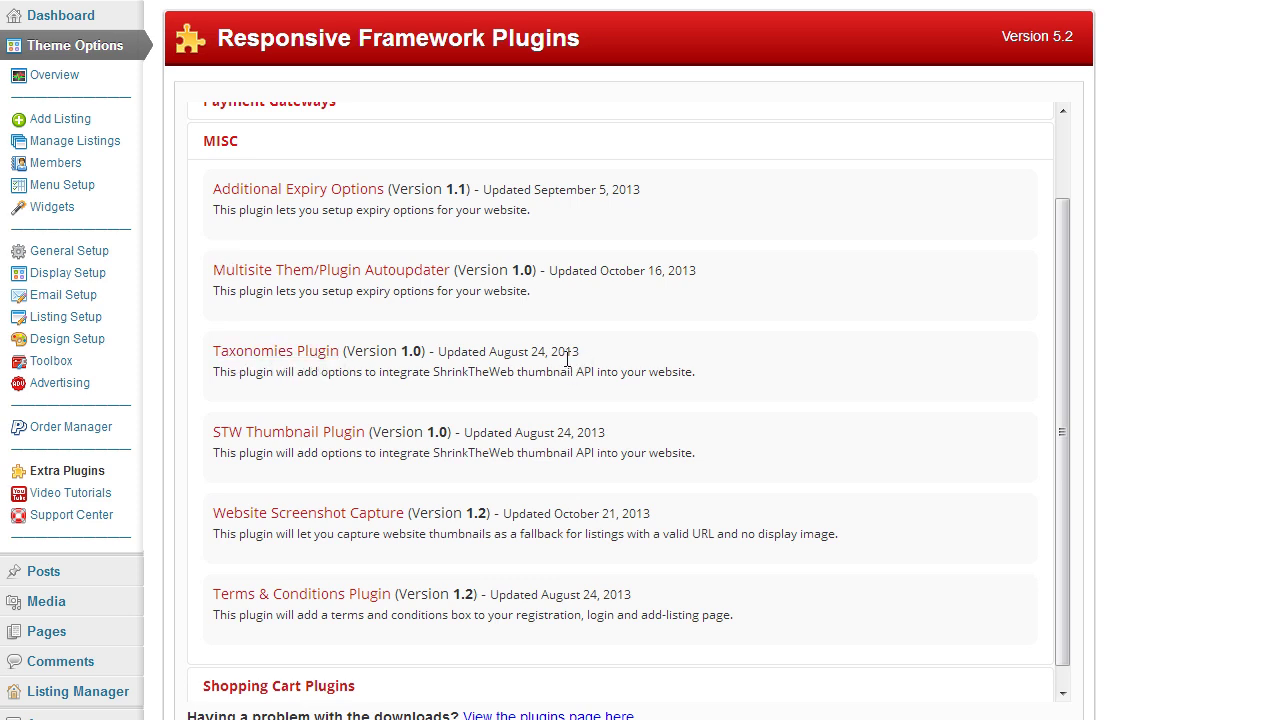
drag(889, 156, 1021, 155)
click(975, 156)
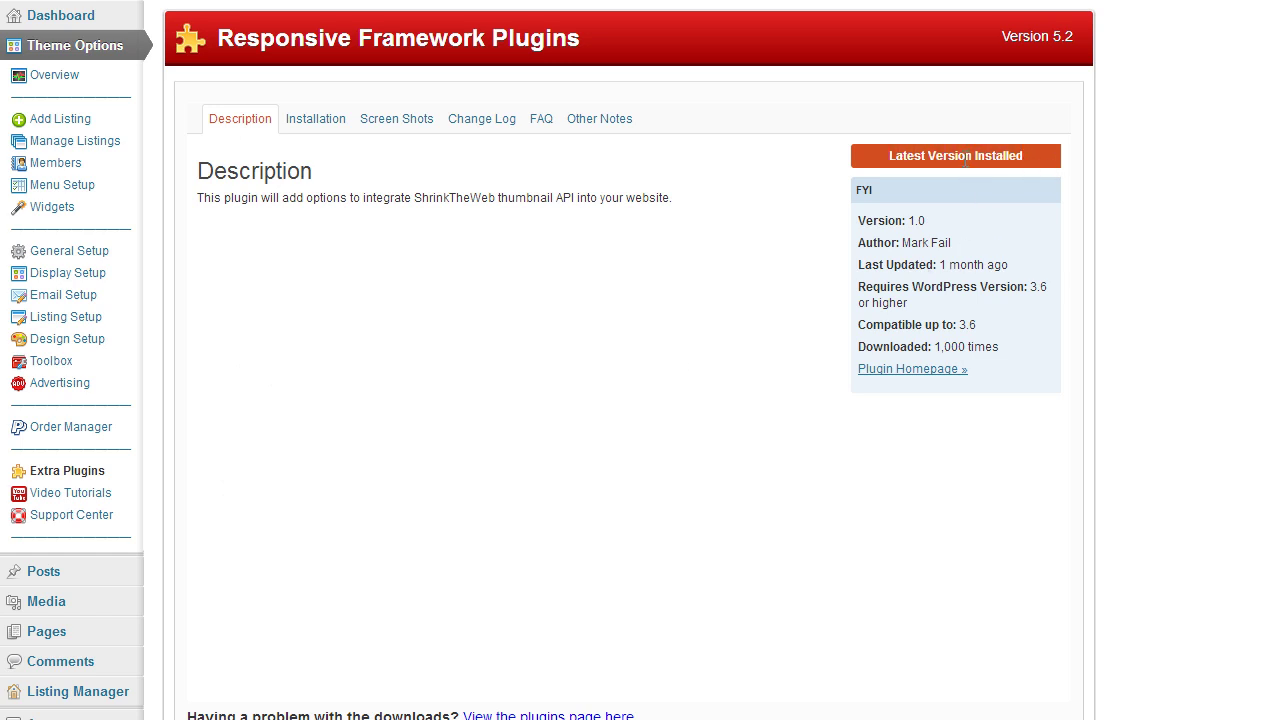
click(80, 253)
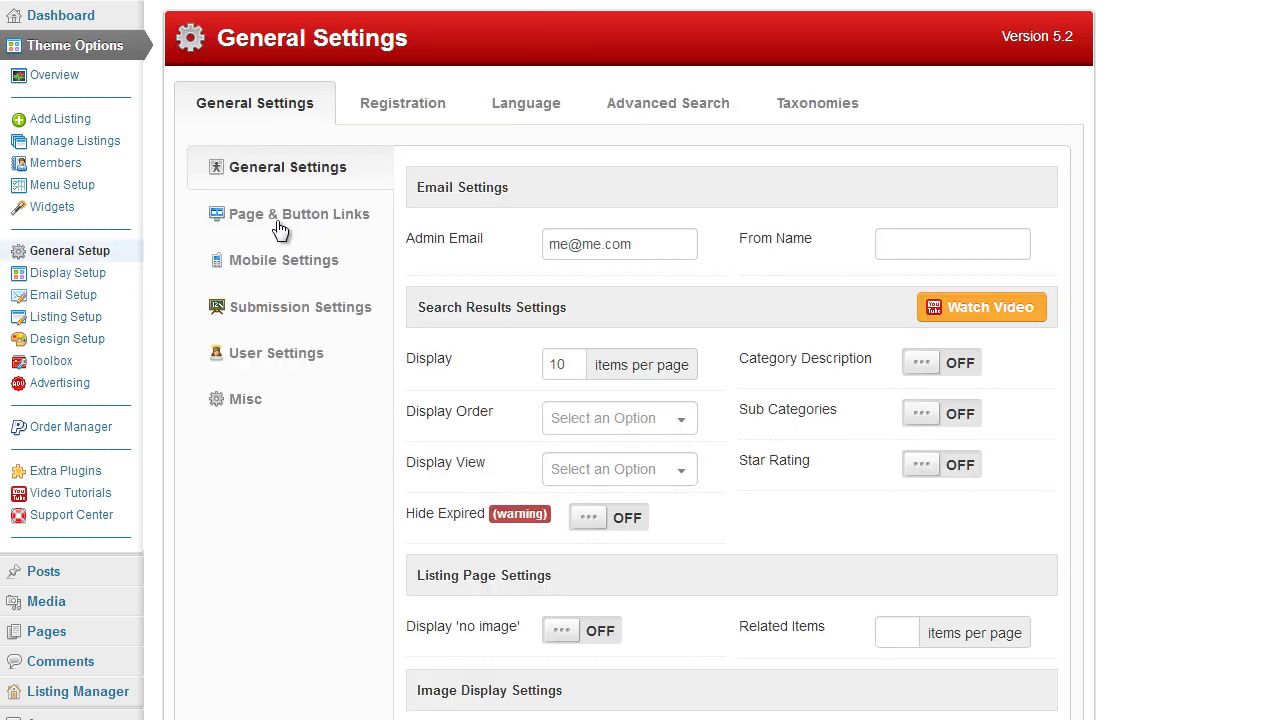
- Show the Taxonomies tab, highlighting Taxonomy 1 Key 'make' and Taxonomy 2 Key 'model'
click(824, 108)
scroll(570, 305, down, 1)
scroll(545, 290, up, 1)
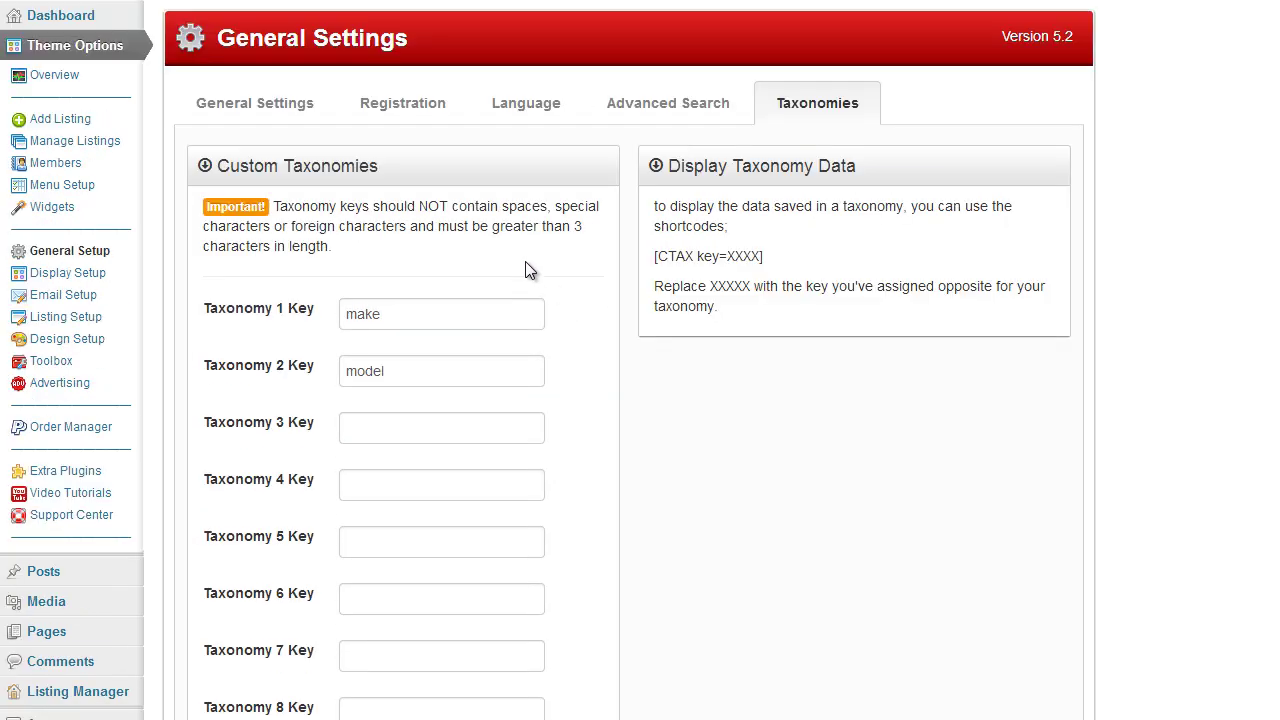
click(483, 306)
click(403, 370)
click(406, 313)
click(295, 314)
scroll(344, 325, down, 1)
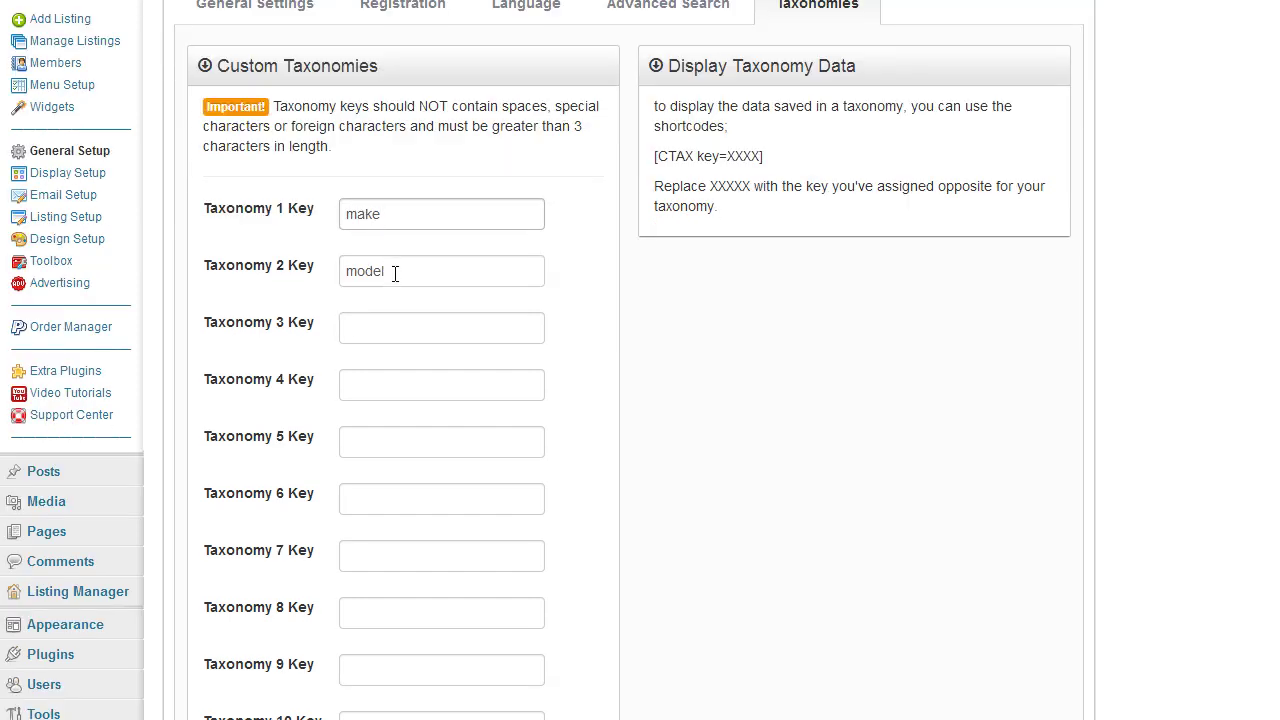
scroll(395, 269, up, 1)
click(380, 368)
click(395, 305)
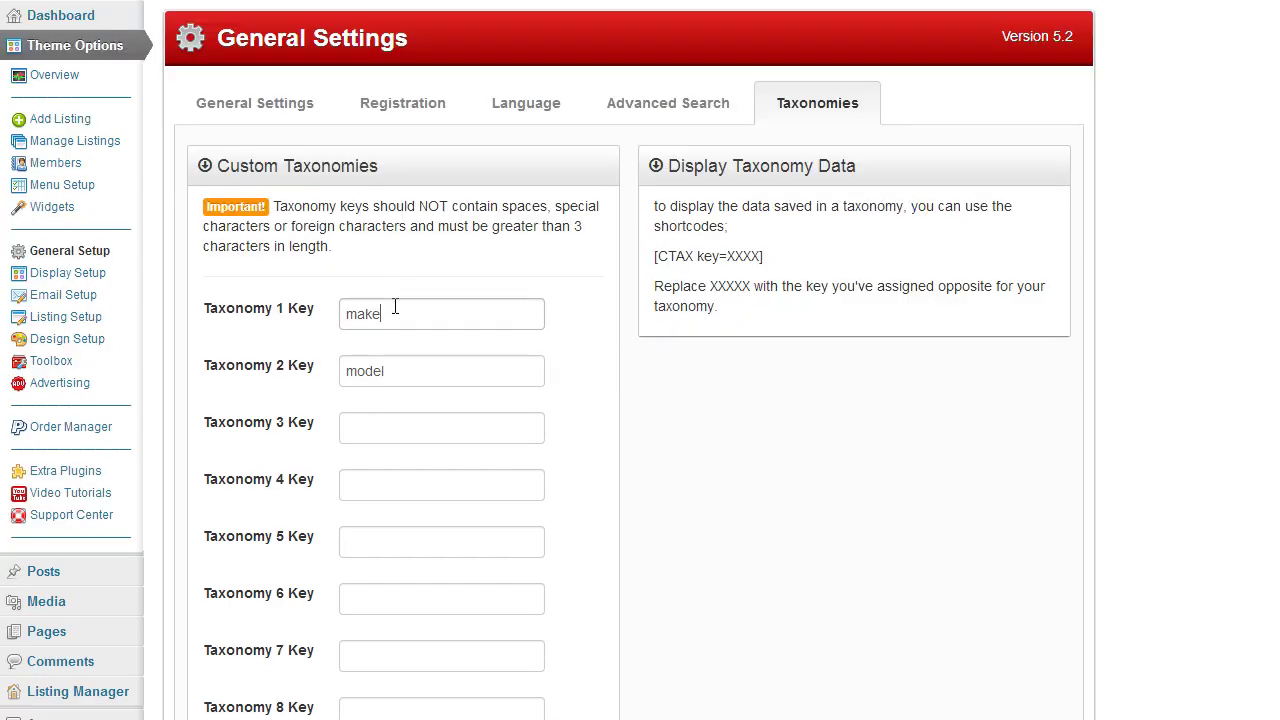
scroll(386, 376, down, 1)
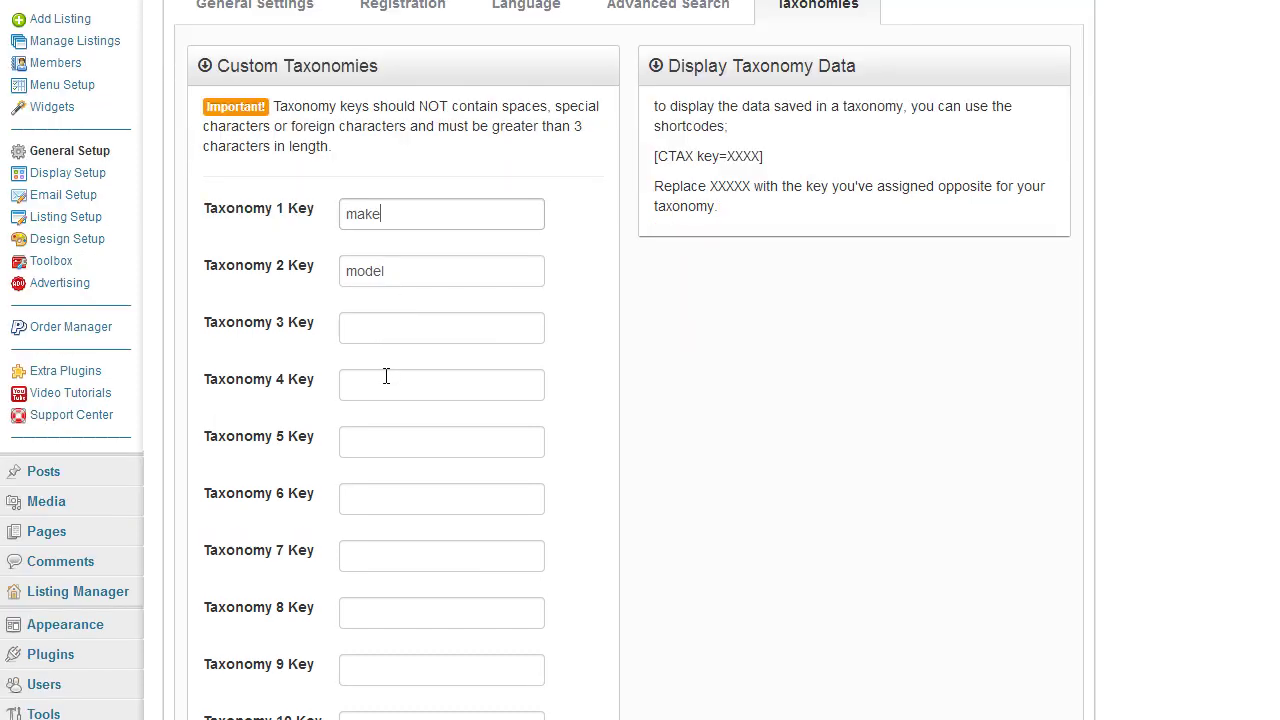
scroll(386, 376, down, 2)
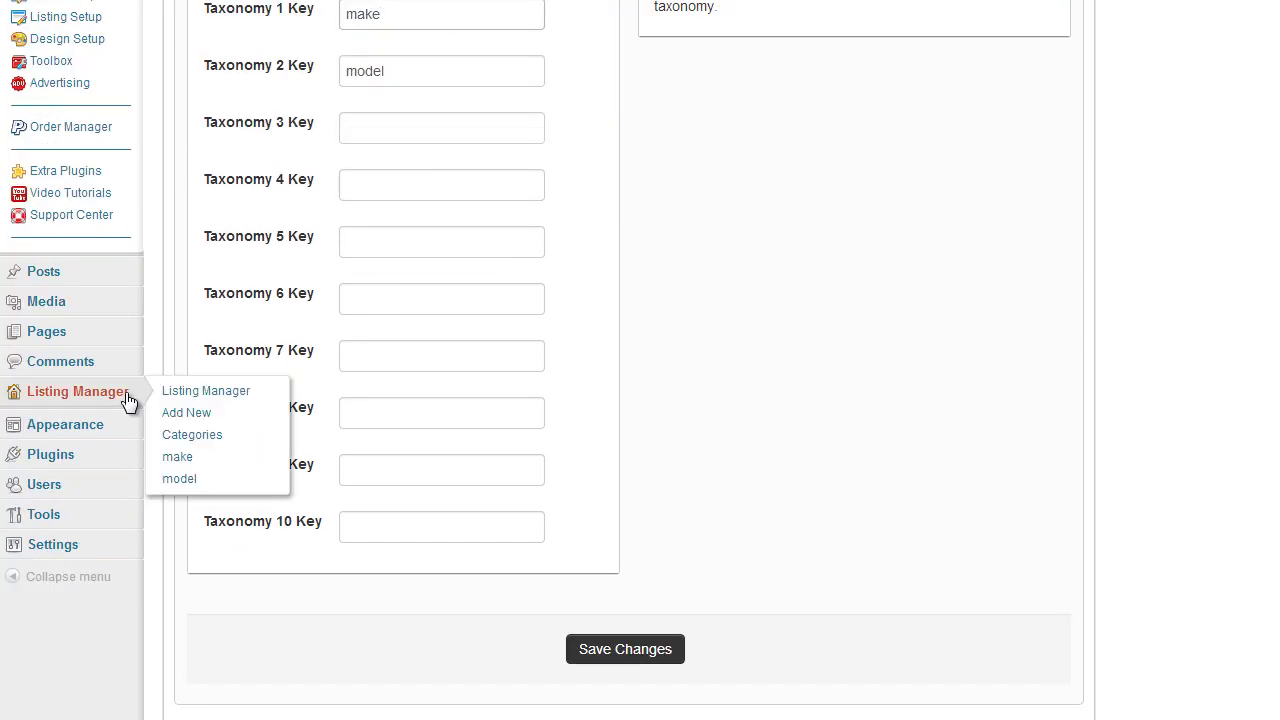
- Open the Listing Manager list of 9 listings, then the make taxonomy terms
click(110, 398)
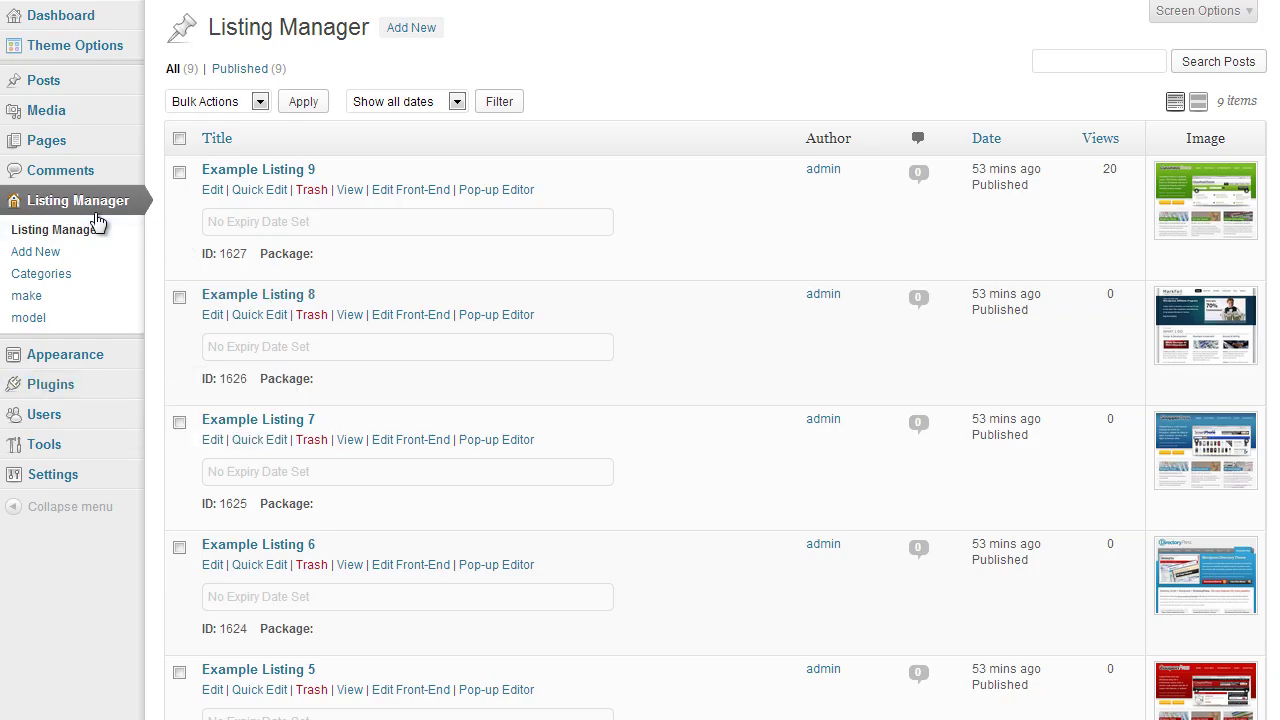
scroll(40, 260, down, 1)
scroll(80, 220, up, 1)
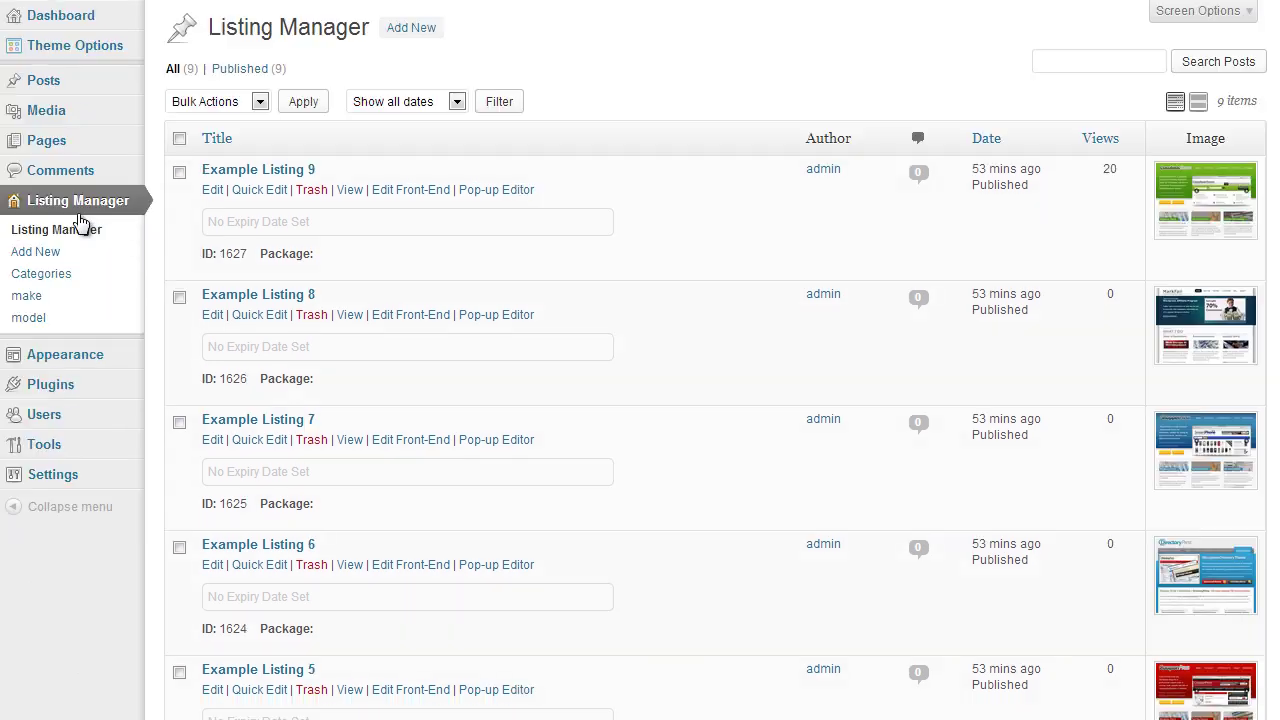
click(30, 295)
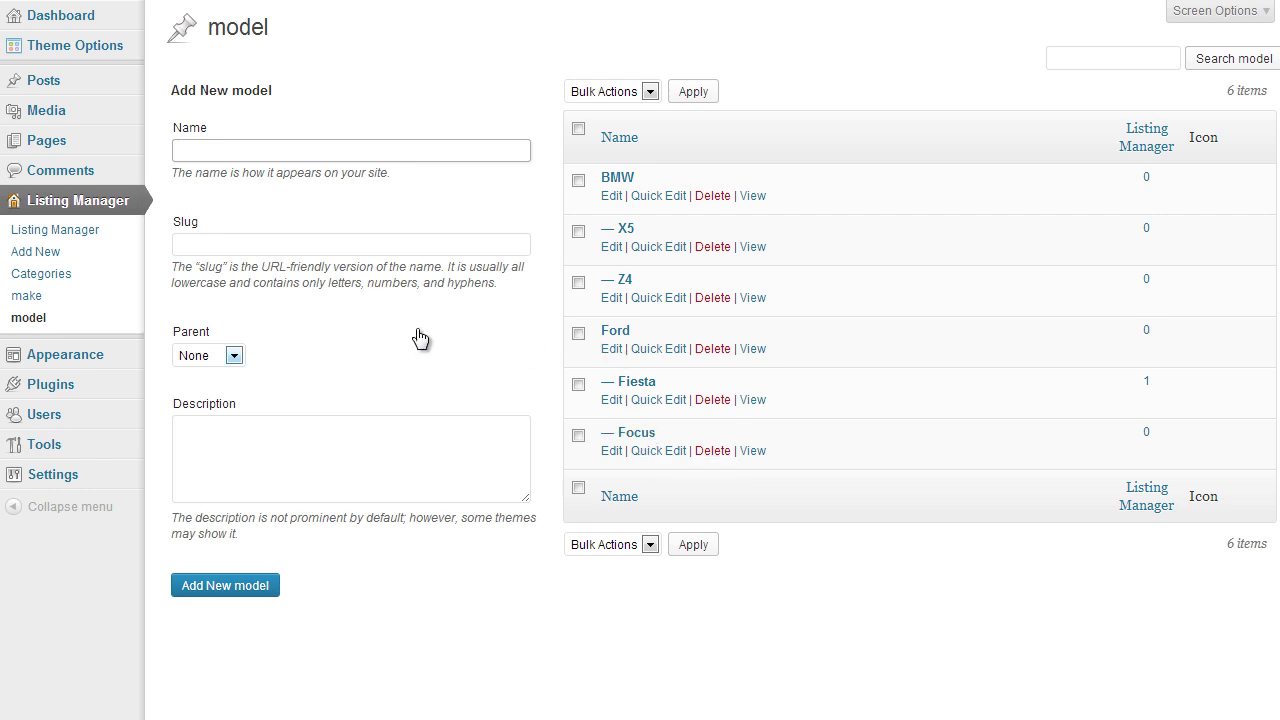
- Toggle between the car make and model term lists, then open Listing Setup's custom fields
click(77, 306)
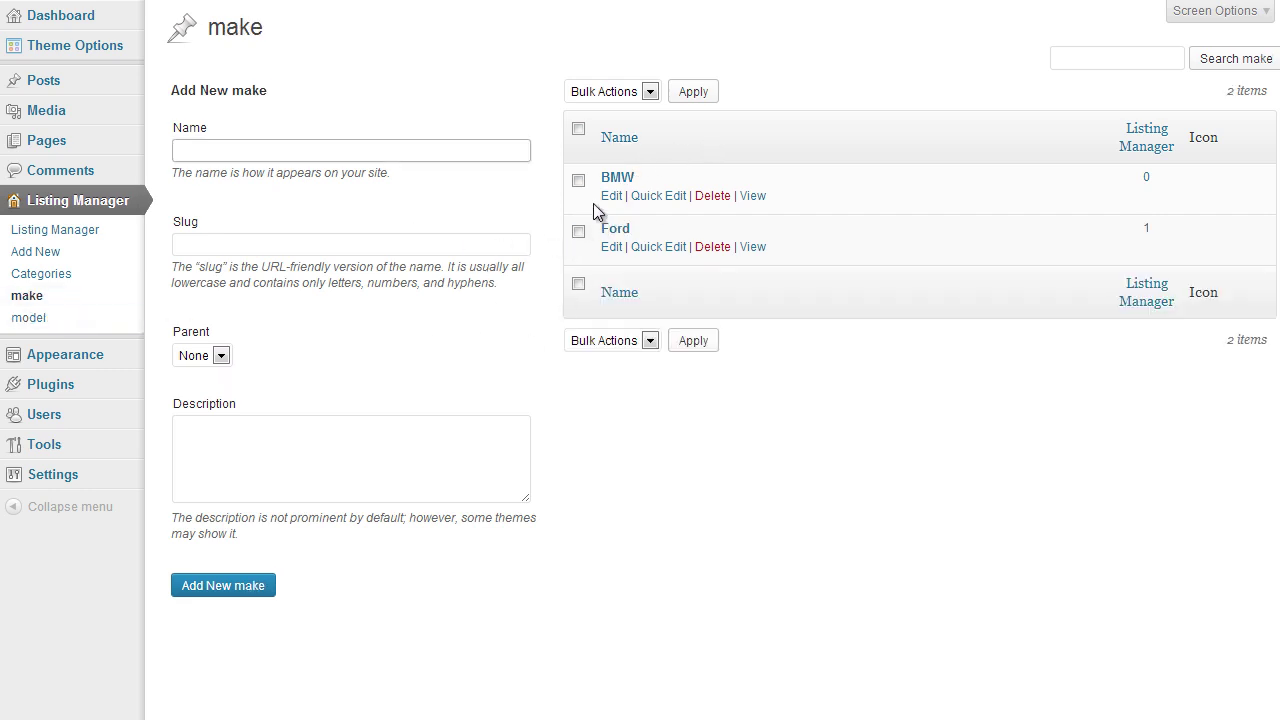
click(57, 320)
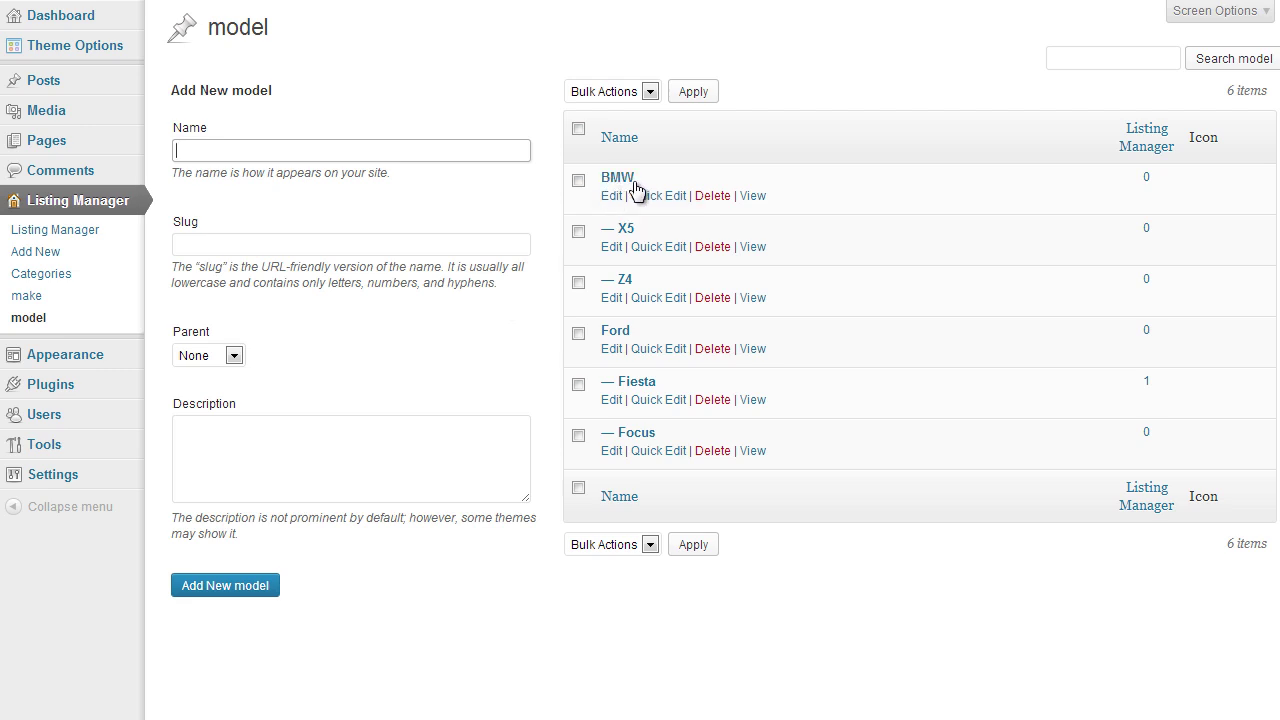
click(68, 300)
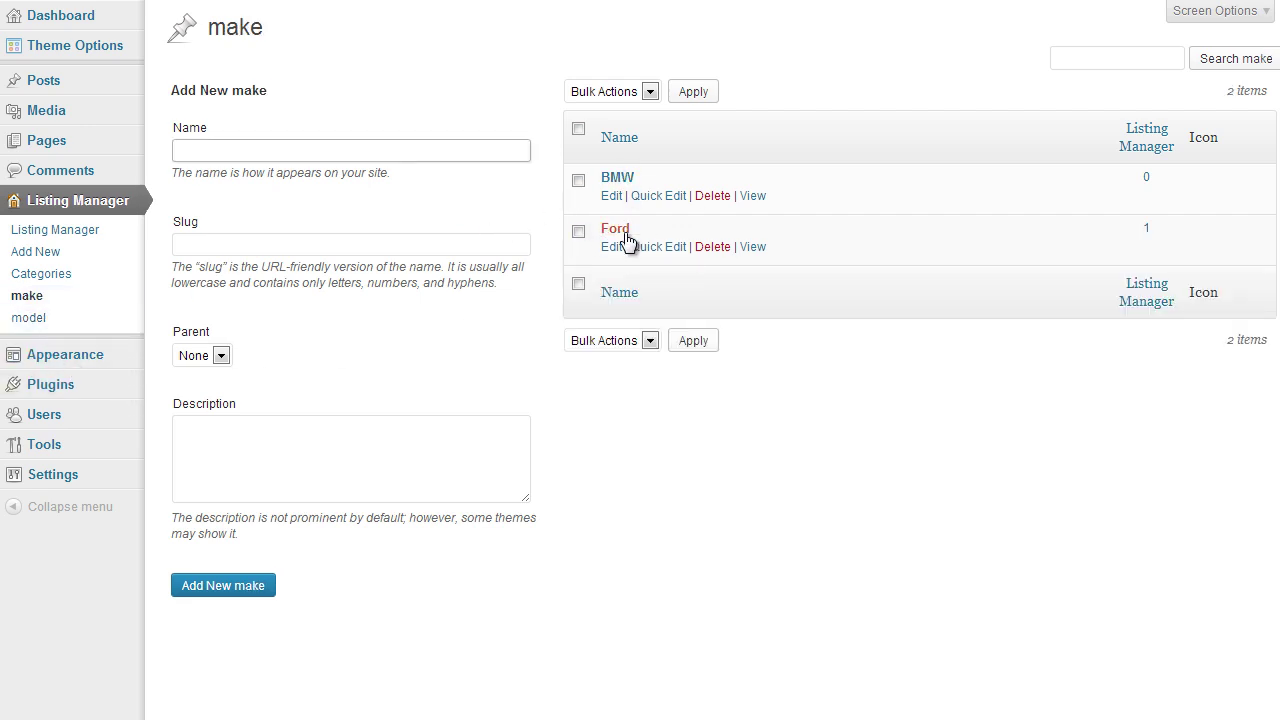
click(69, 318)
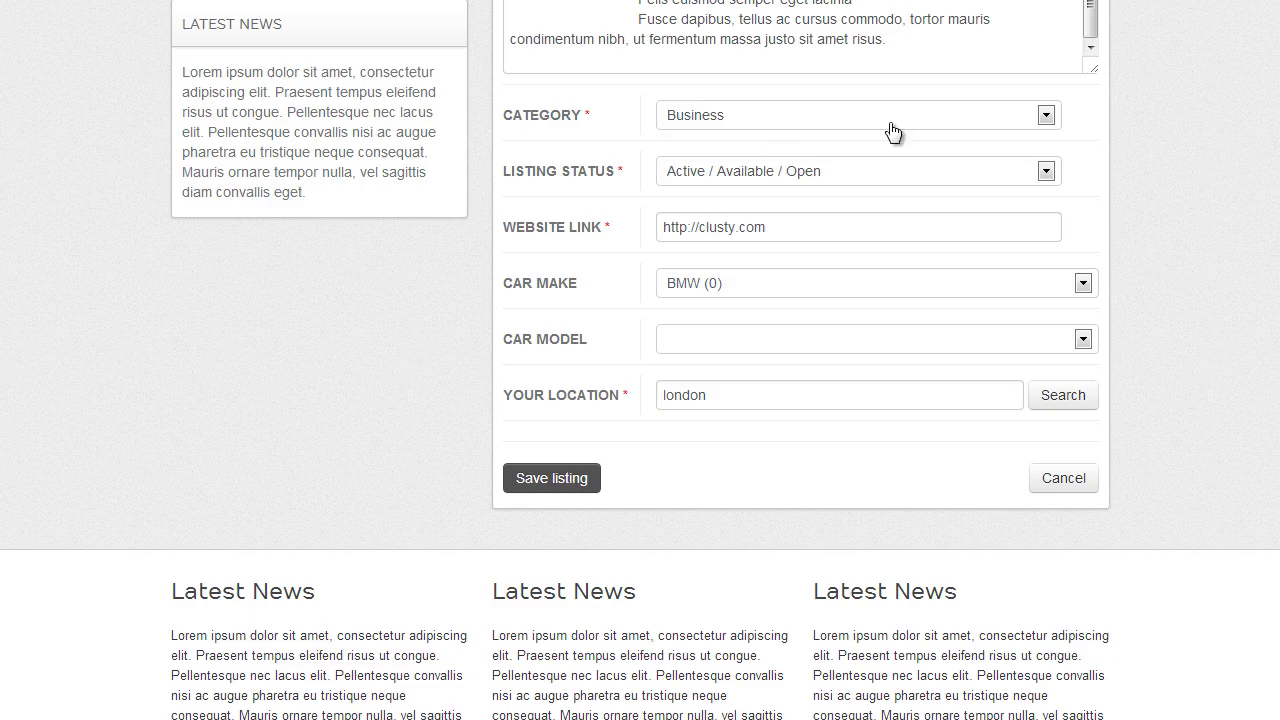
scroll(820, 157, up, 3)
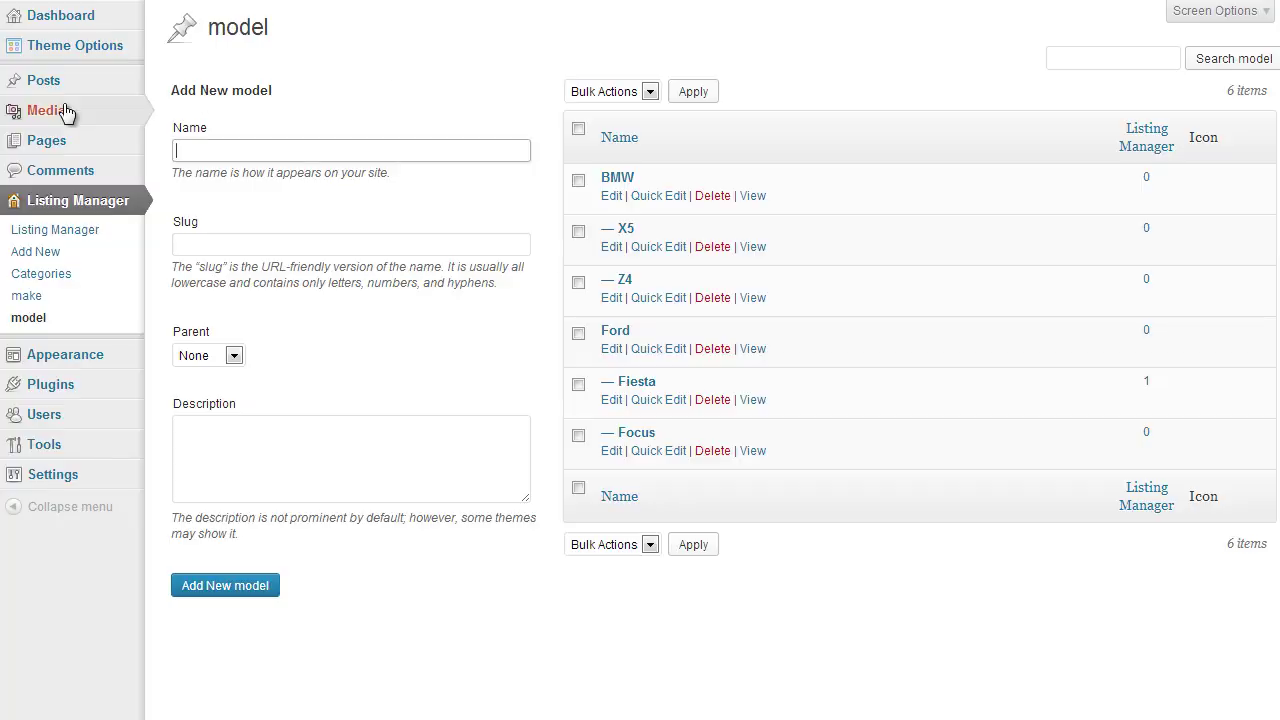
click(40, 54)
click(88, 318)
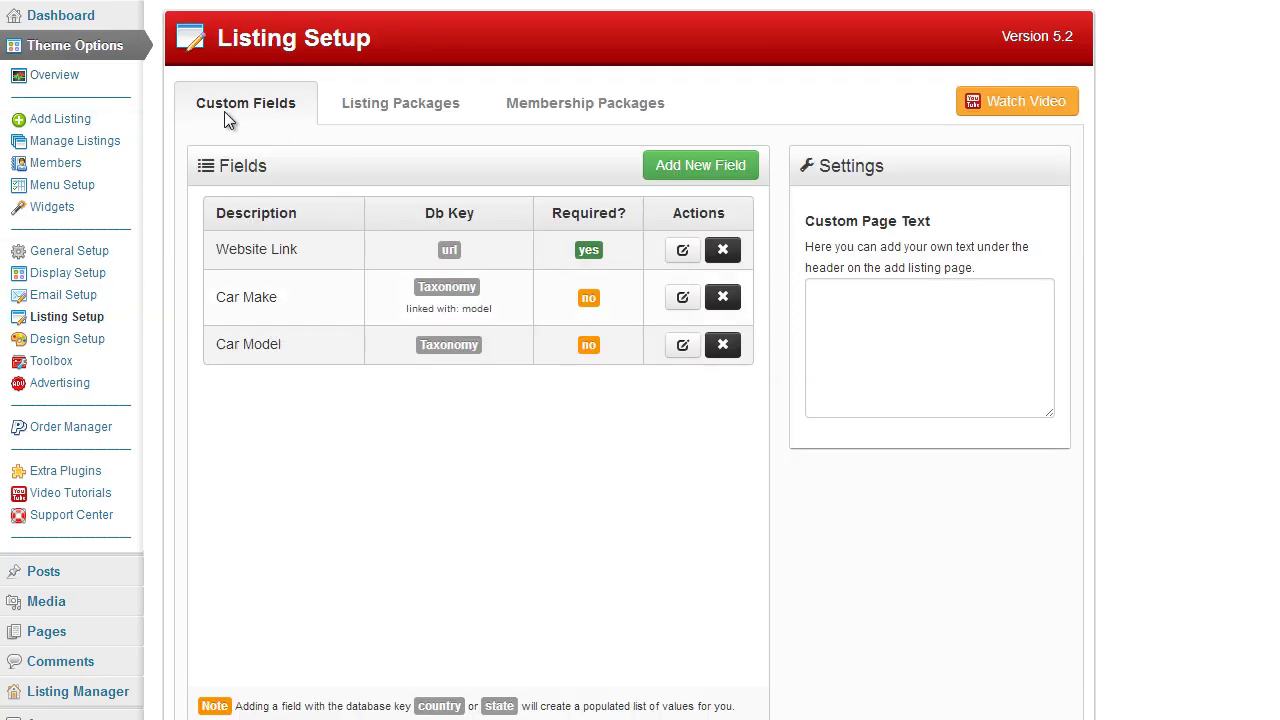
scroll(547, 422, down, 1)
scroll(547, 422, up, 1)
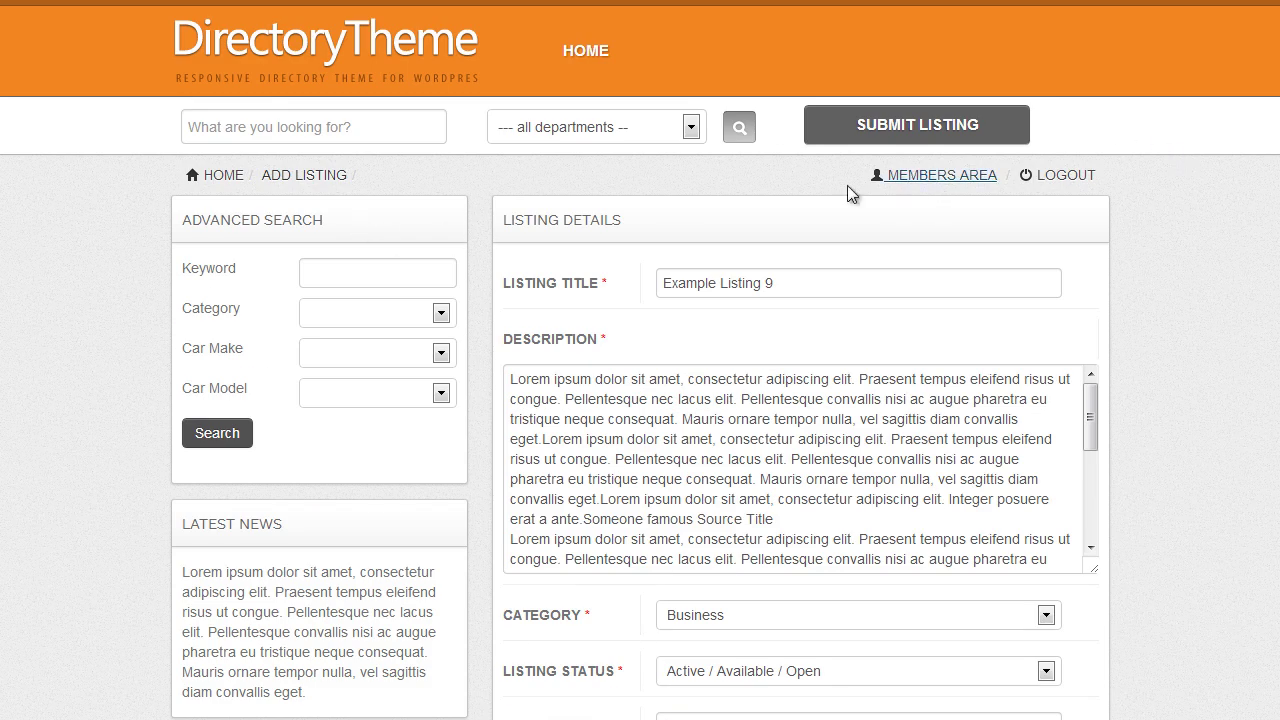
click(909, 122)
scroll(1208, 220, down, 4)
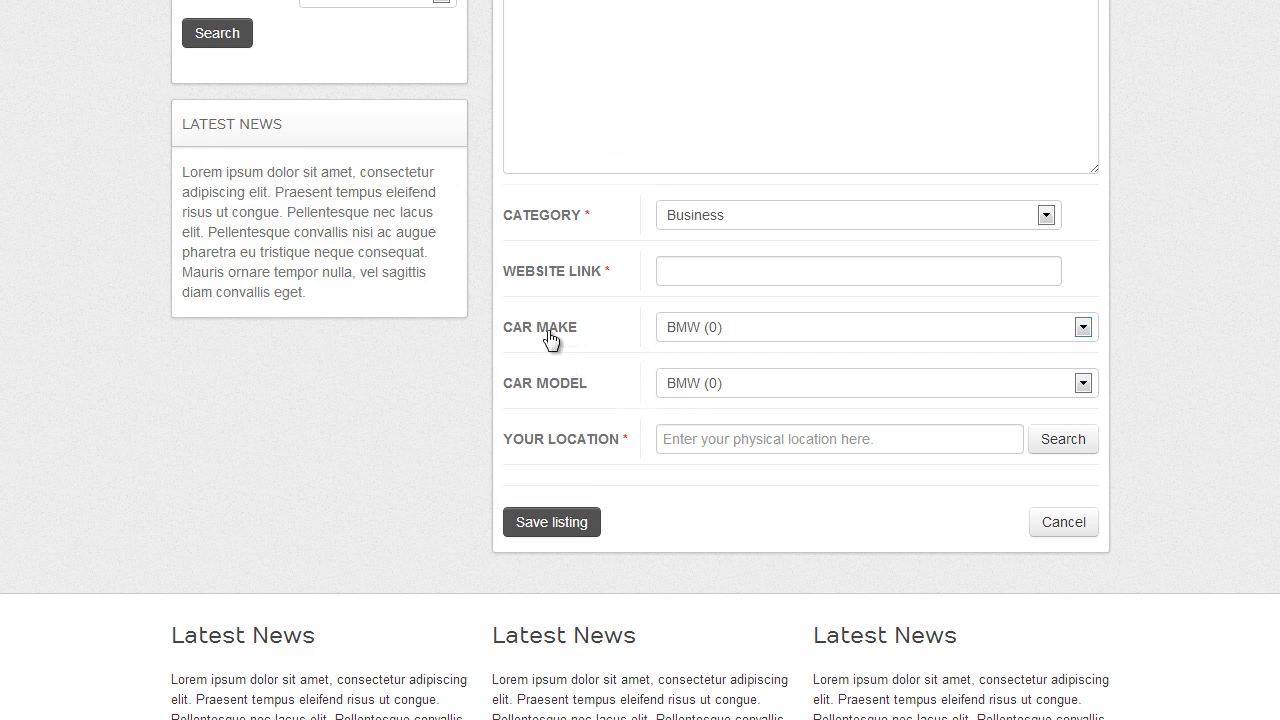
click(697, 336)
click(697, 364)
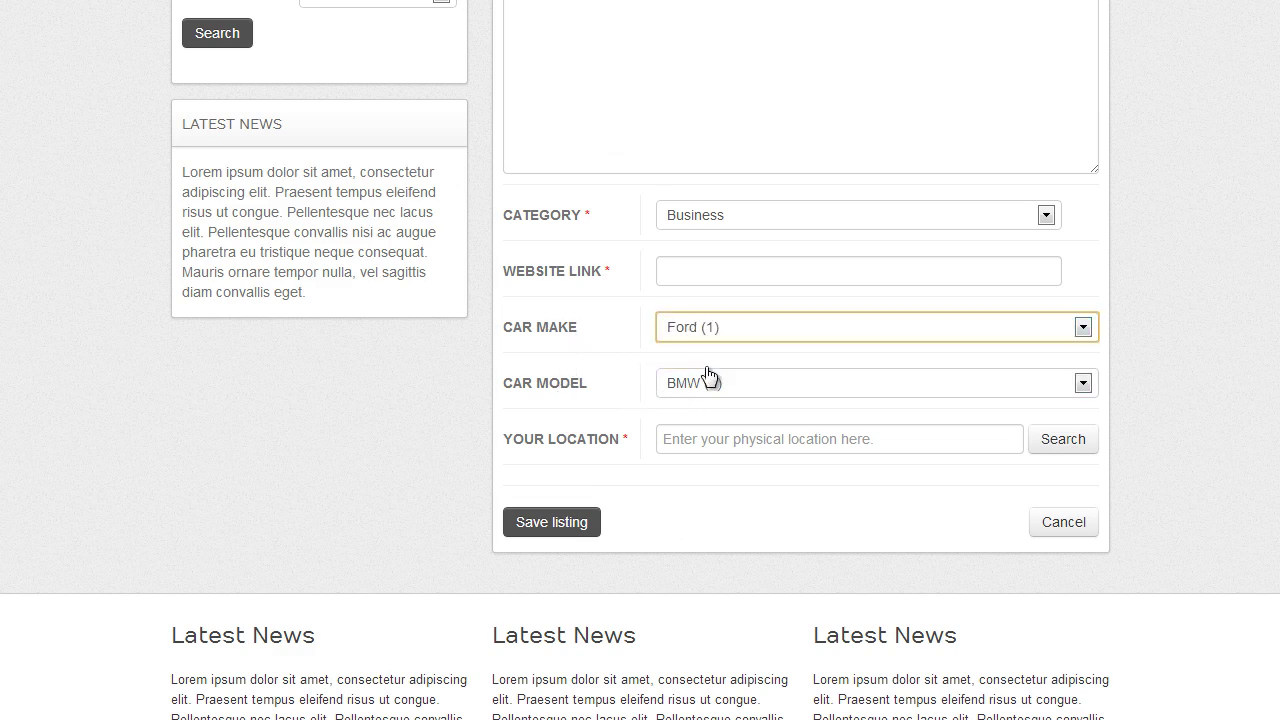
click(731, 386)
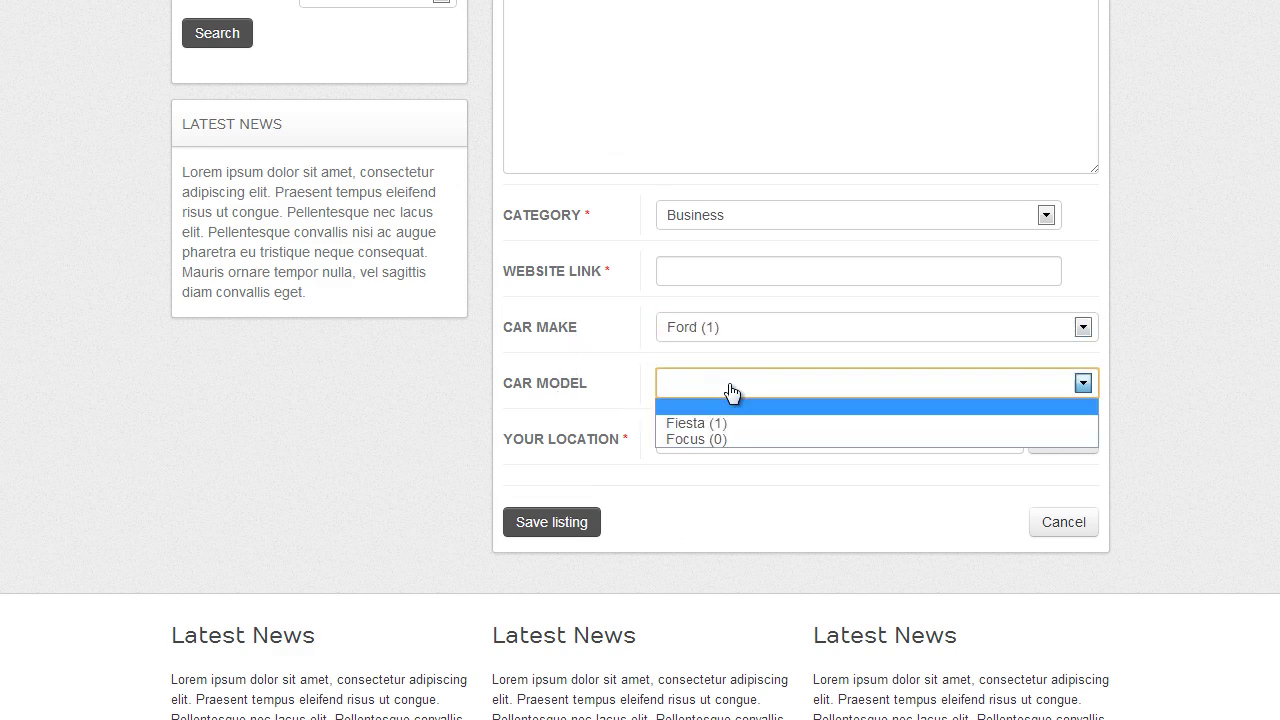
click(726, 439)
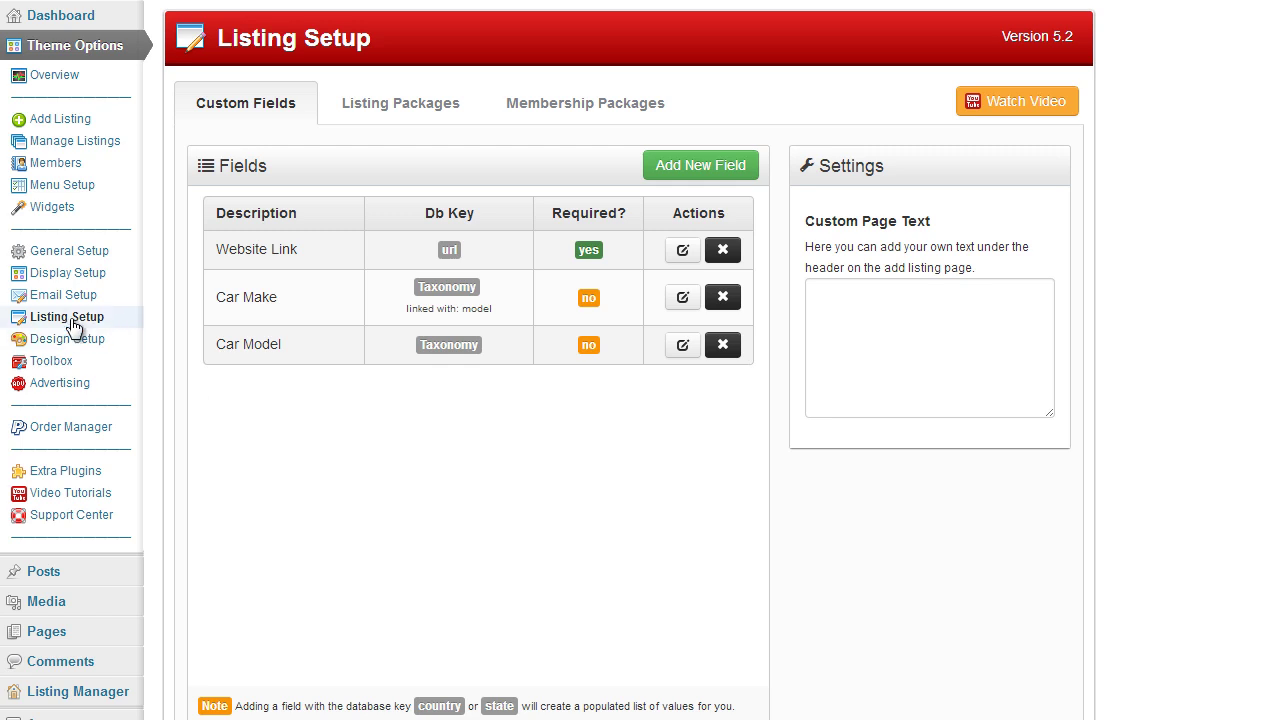
click(697, 170)
click(667, 222)
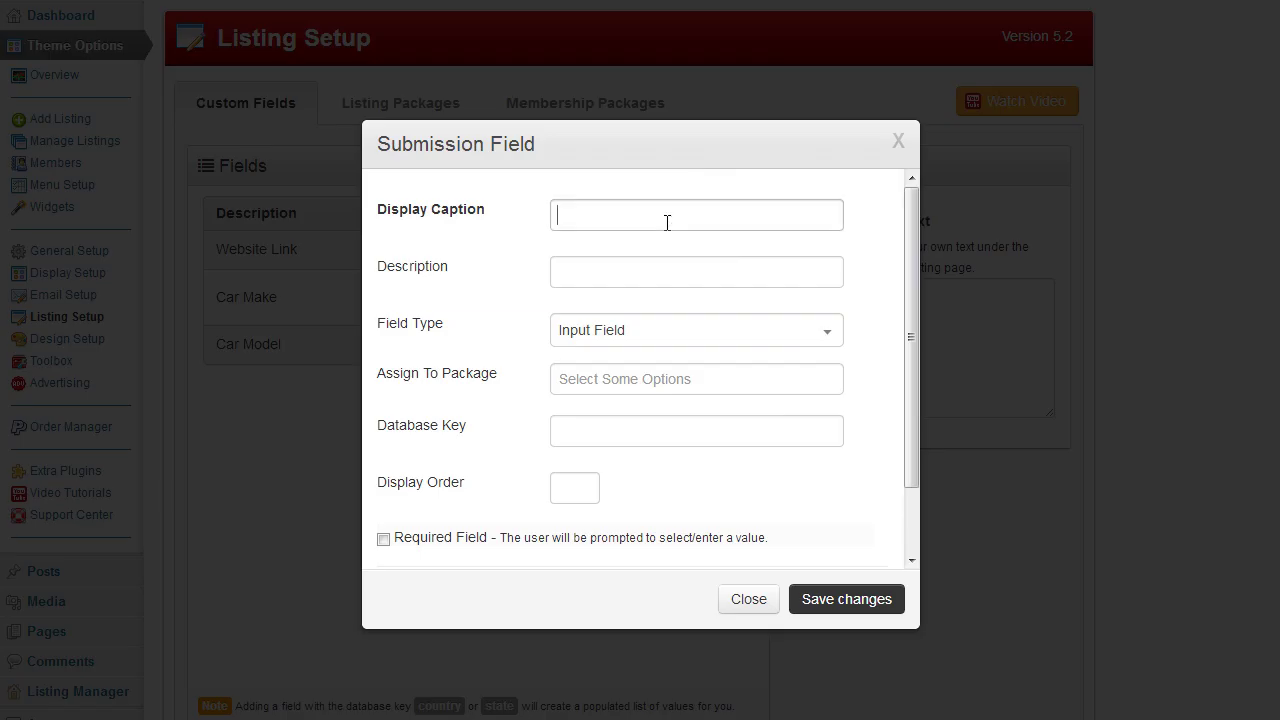
text(Car)
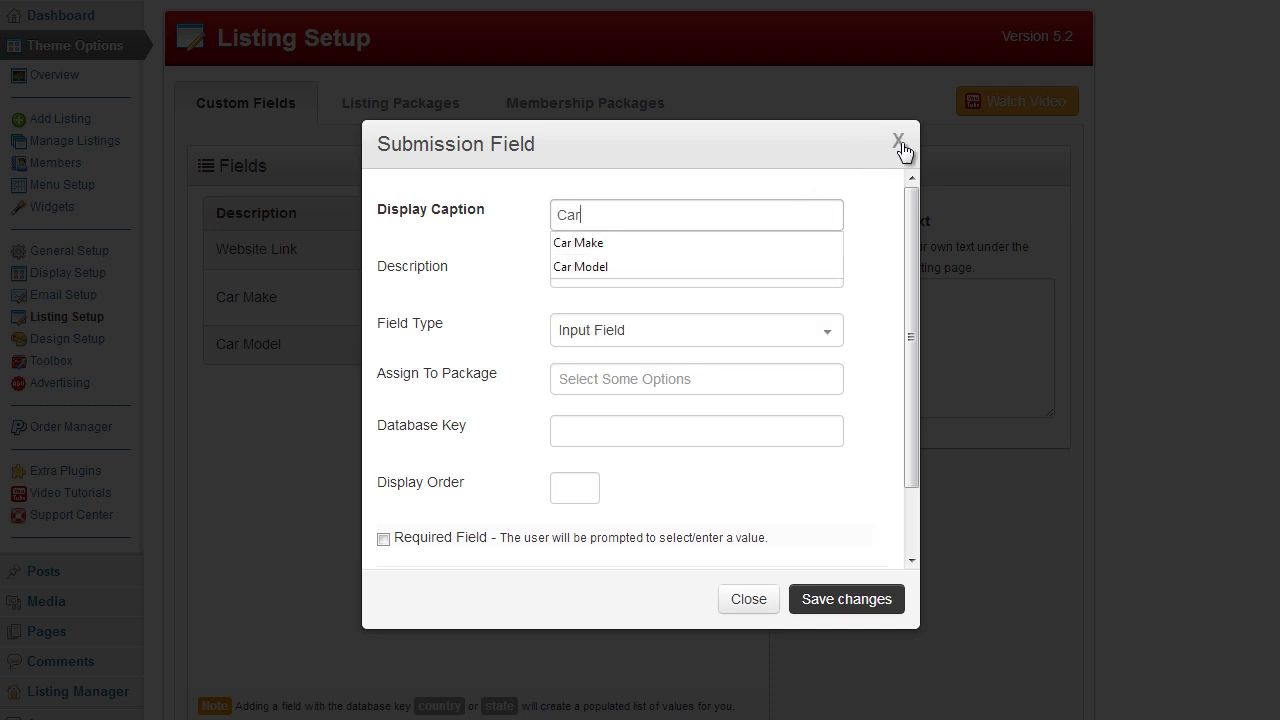
click(898, 141)
click(676, 297)
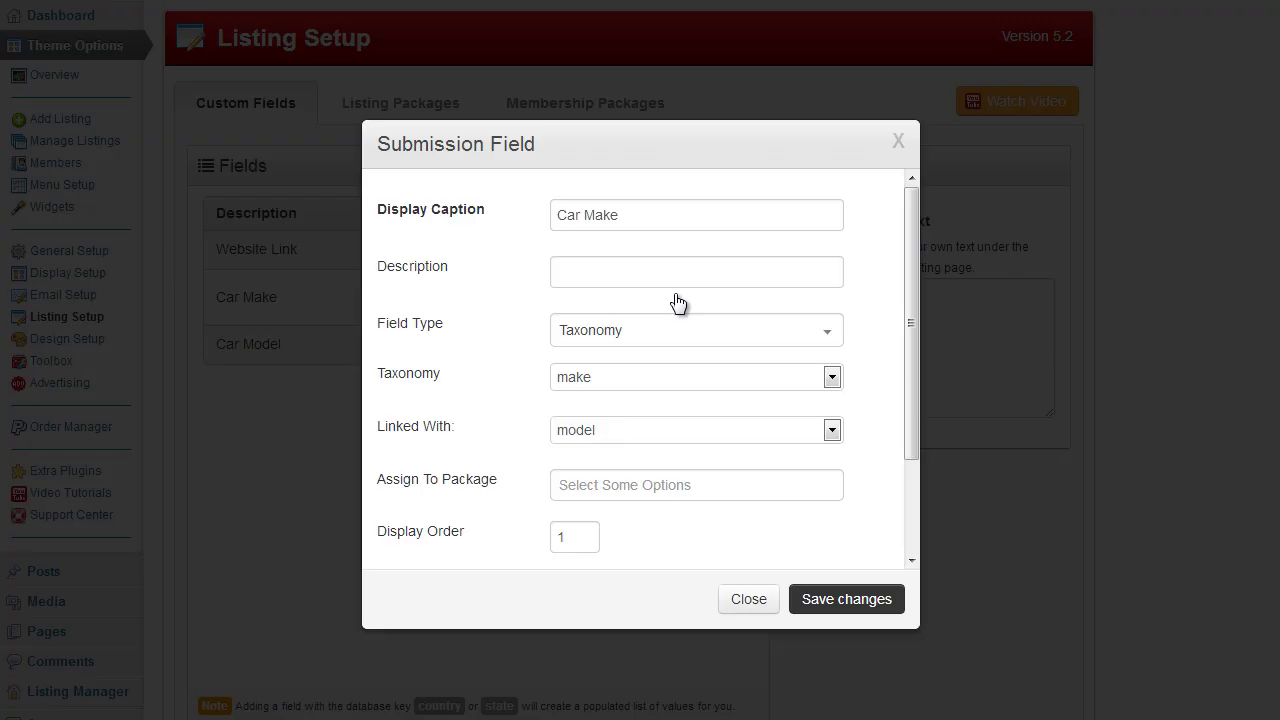
click(589, 215)
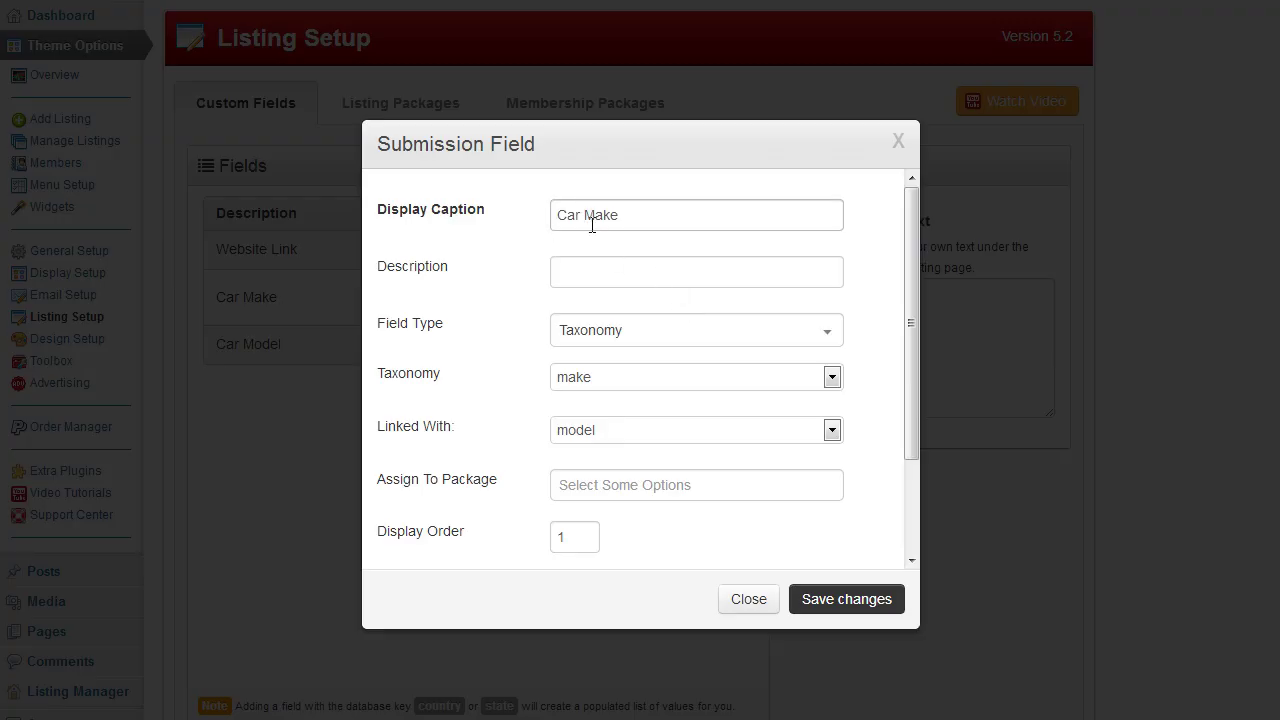
click(594, 382)
click(594, 382)
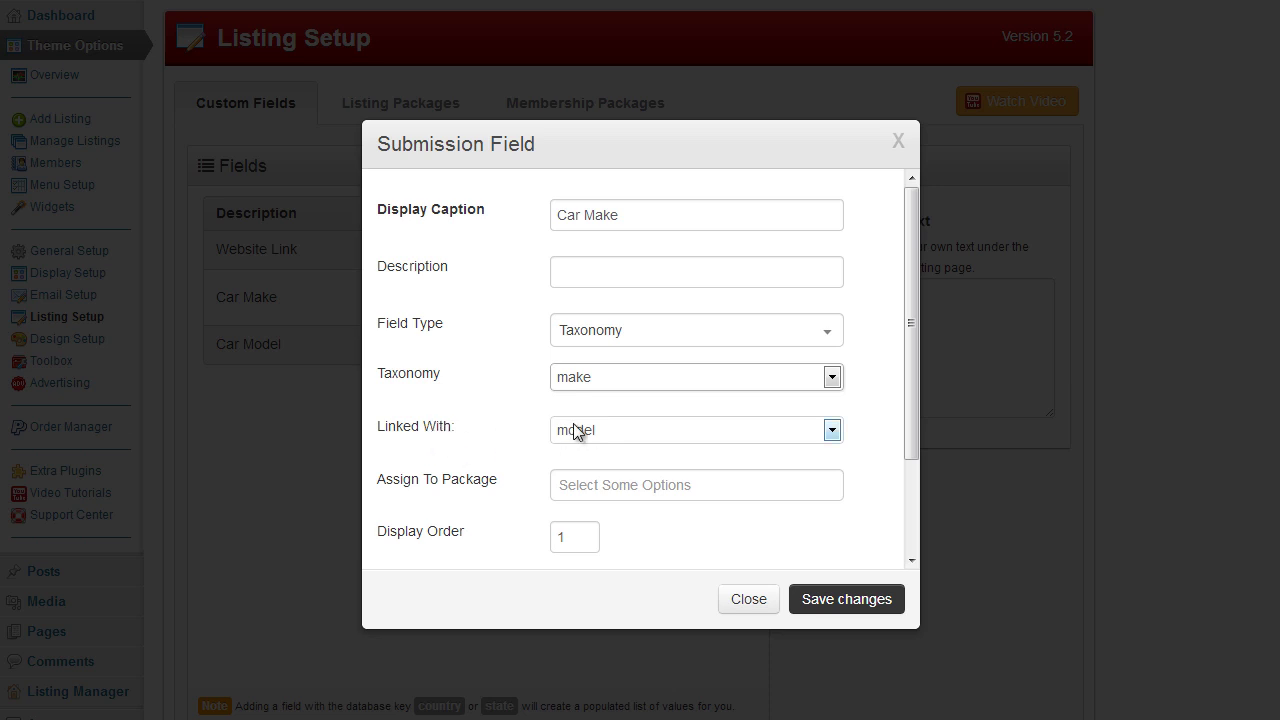
click(747, 598)
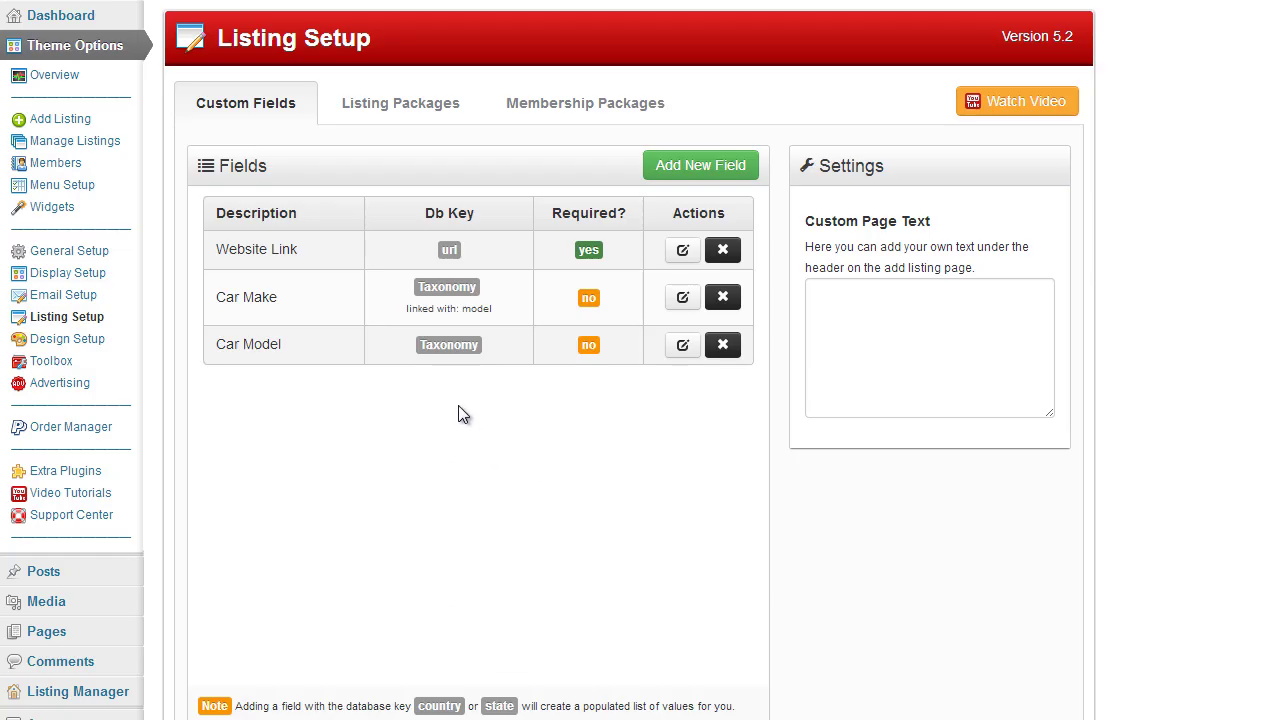
click(680, 350)
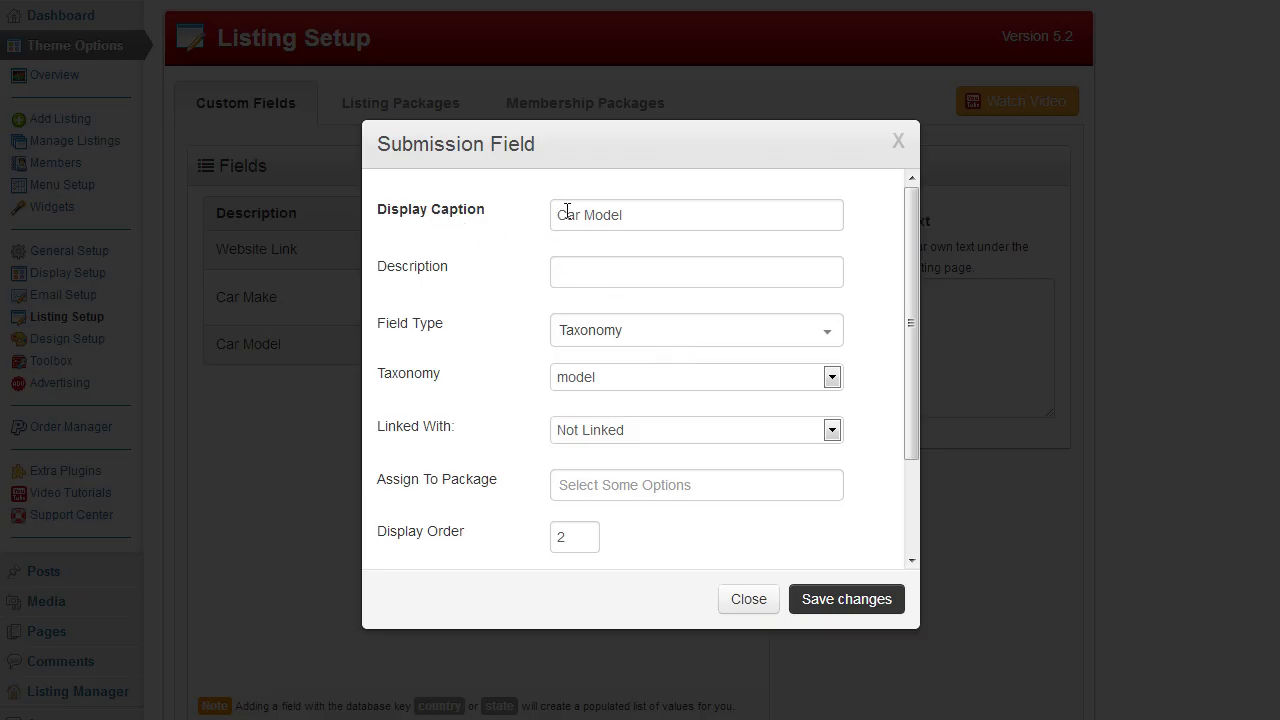
scroll(674, 300, down, 2)
scroll(674, 300, up, 2)
click(748, 602)
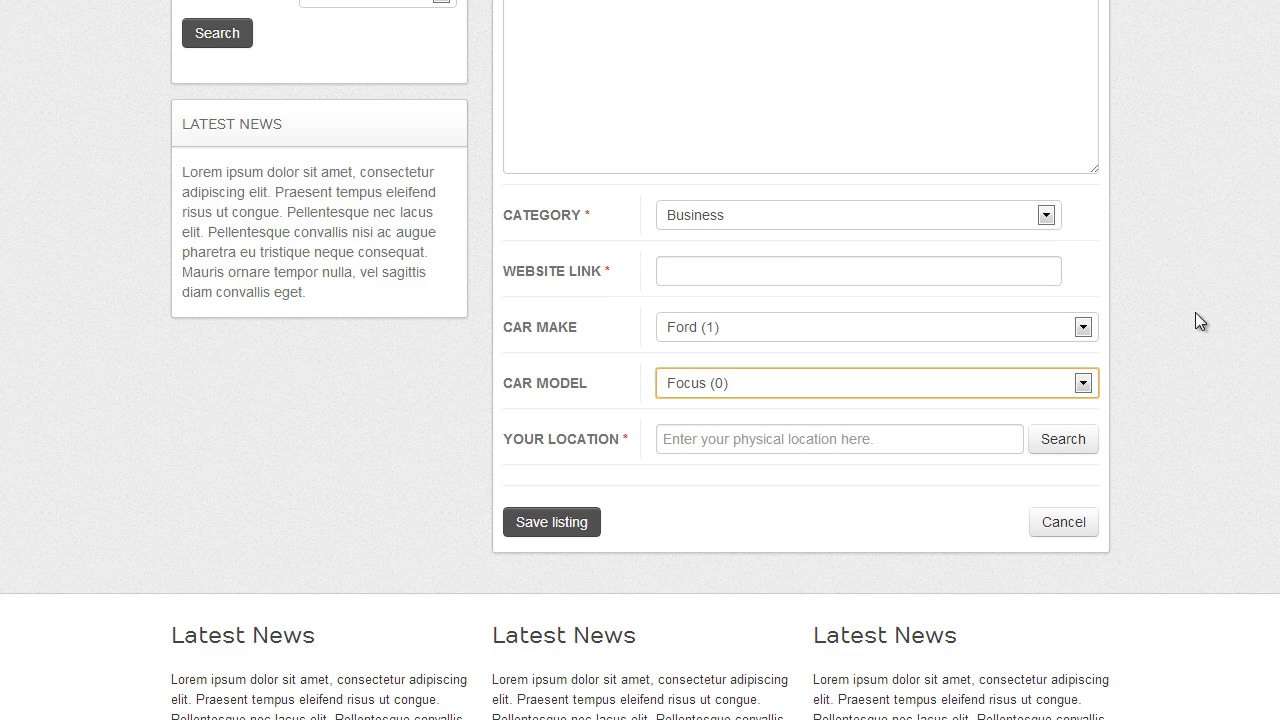
- List all listings and review Example Listing 9's edit form with its Ford Fiesta values
scroll(1194, 320, up, 4)
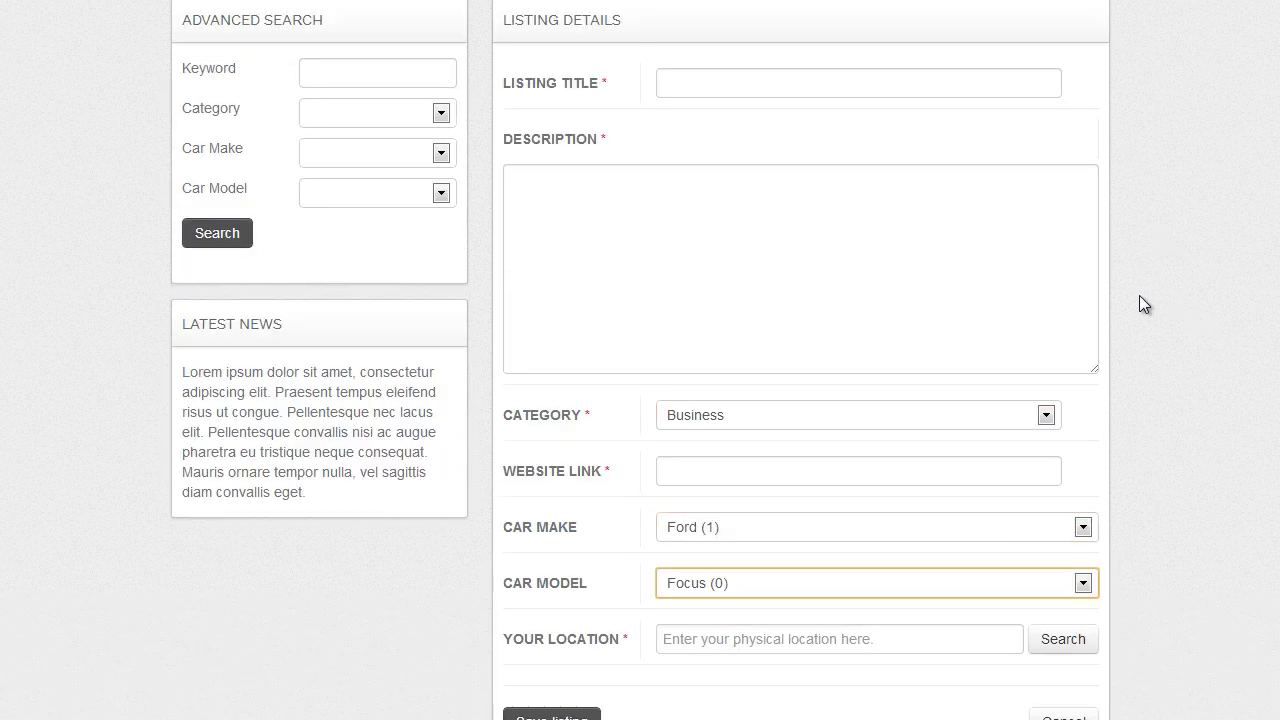
scroll(1026, 220, down, 5)
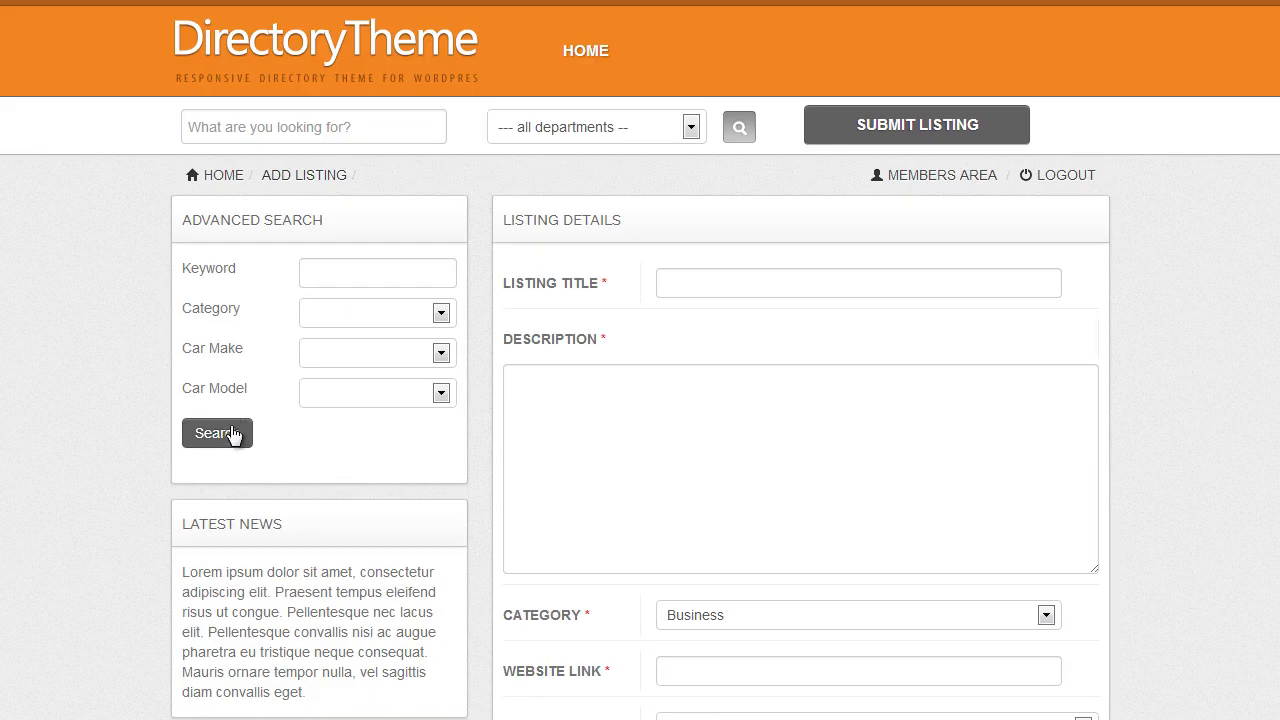
click(232, 434)
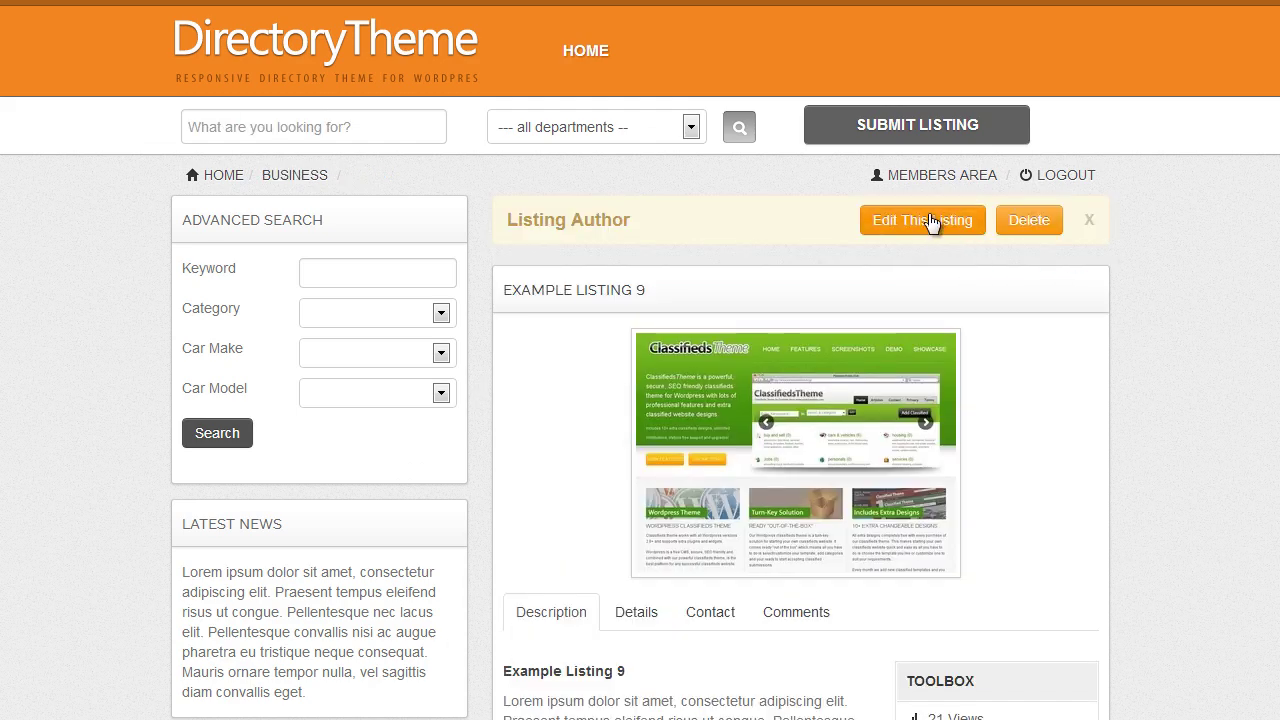
click(885, 222)
scroll(1145, 341, down, 5)
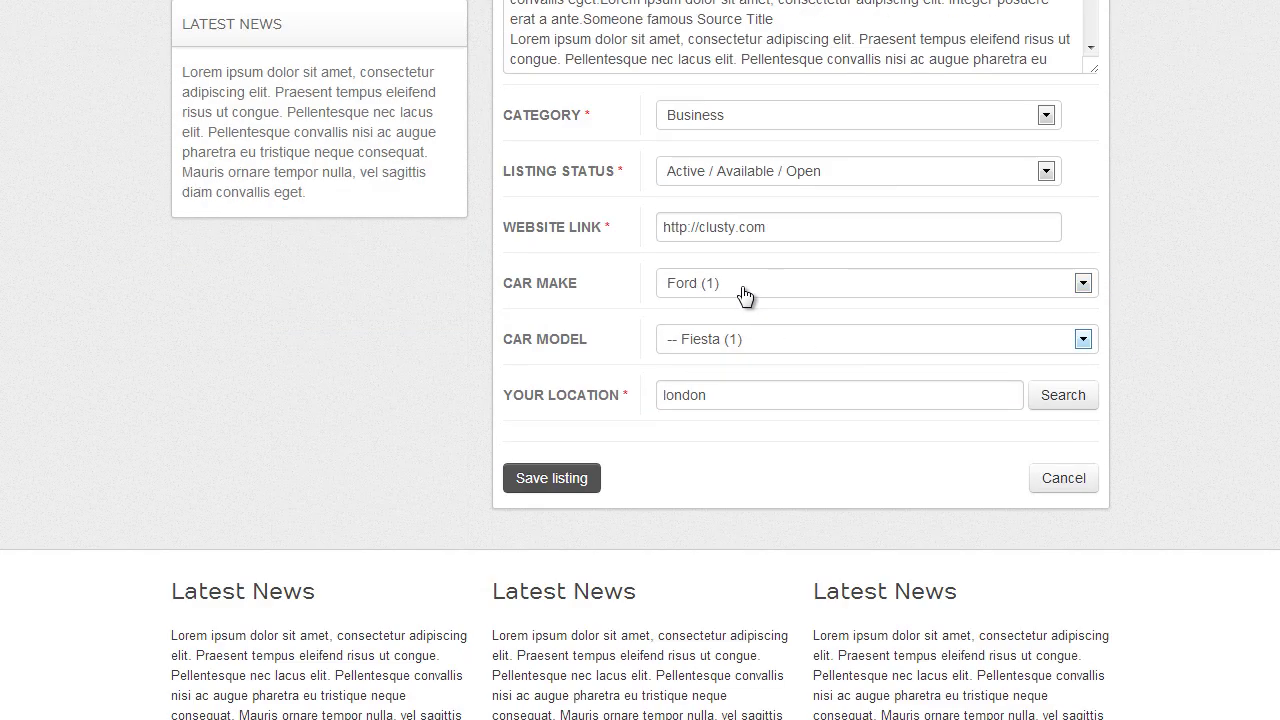
scroll(545, 432, up, 1)
scroll(547, 432, up, 1)
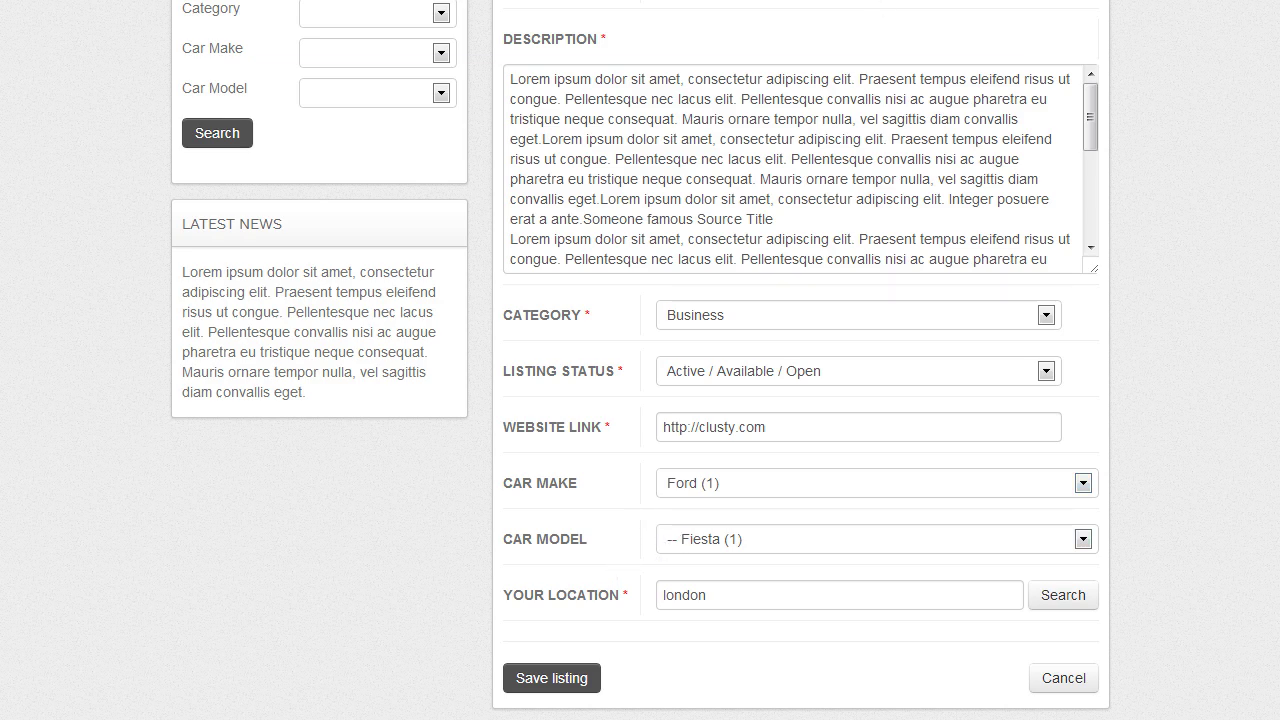
scroll(1084, 178, up, 3)
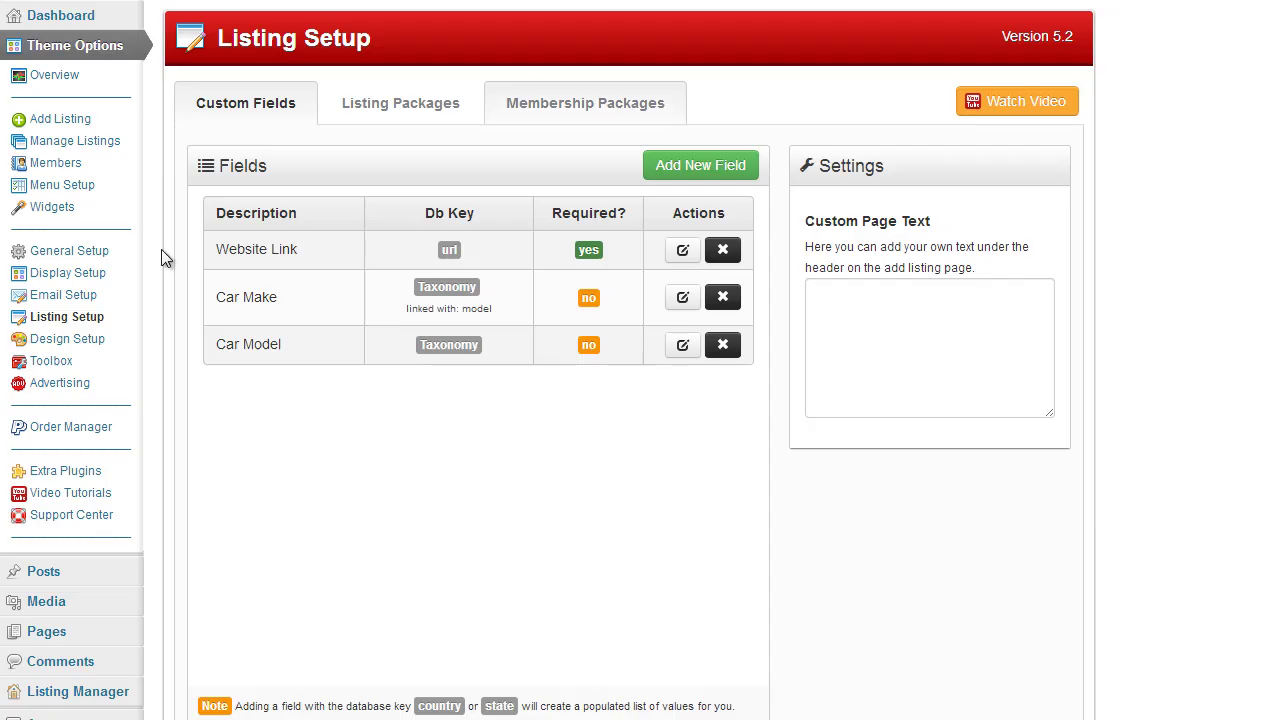
- Open General Settings' Advanced Search tab and expand the Car Make search field
click(70, 258)
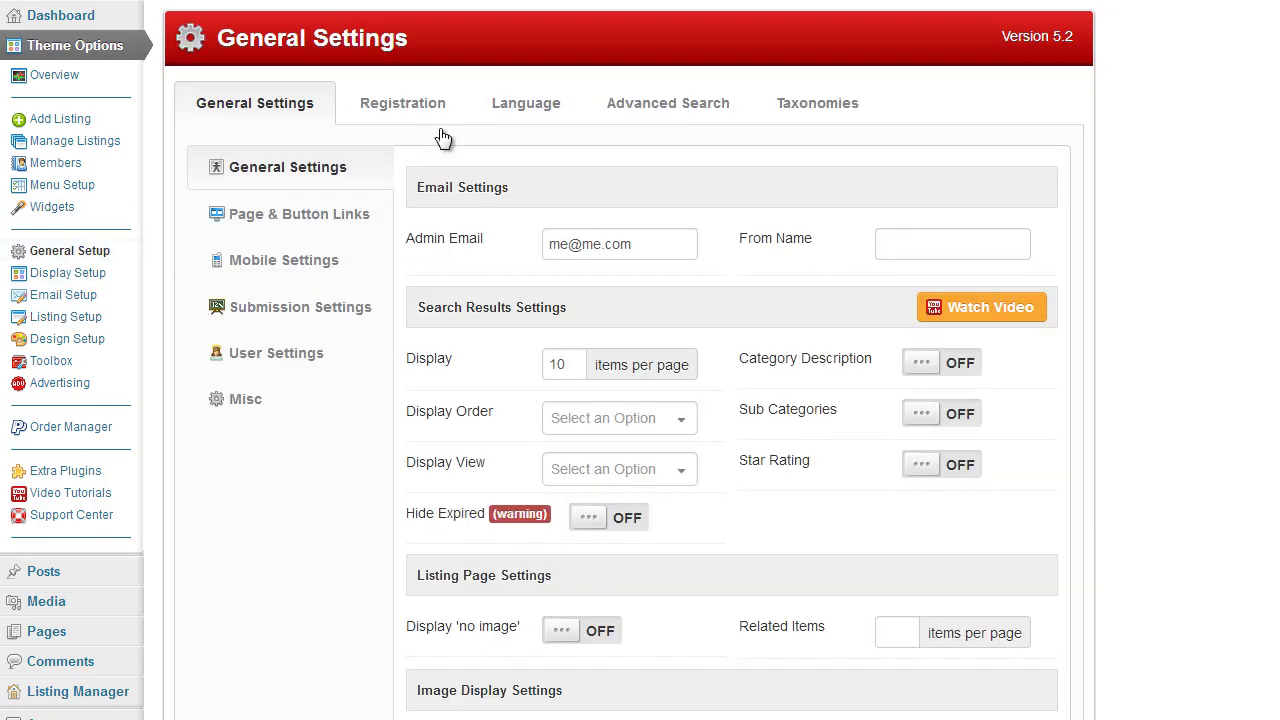
click(693, 100)
scroll(1015, 310, down, 1)
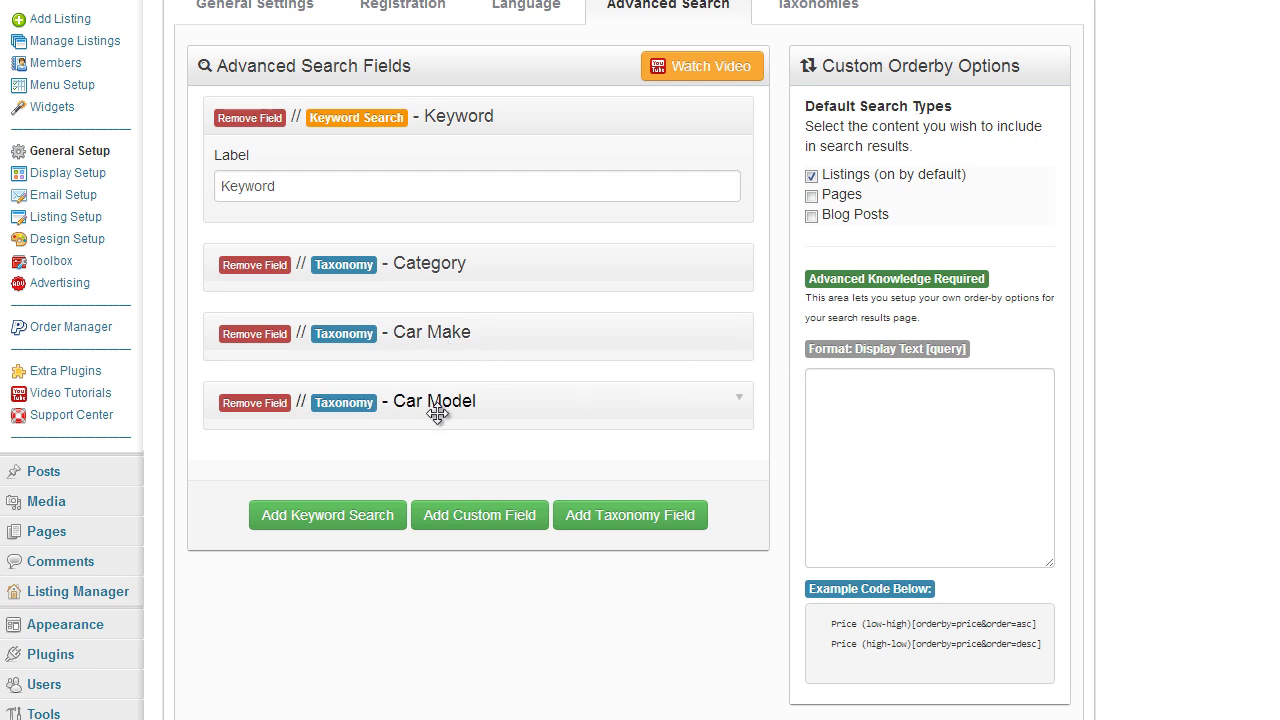
click(742, 333)
scroll(760, 343, down, 1)
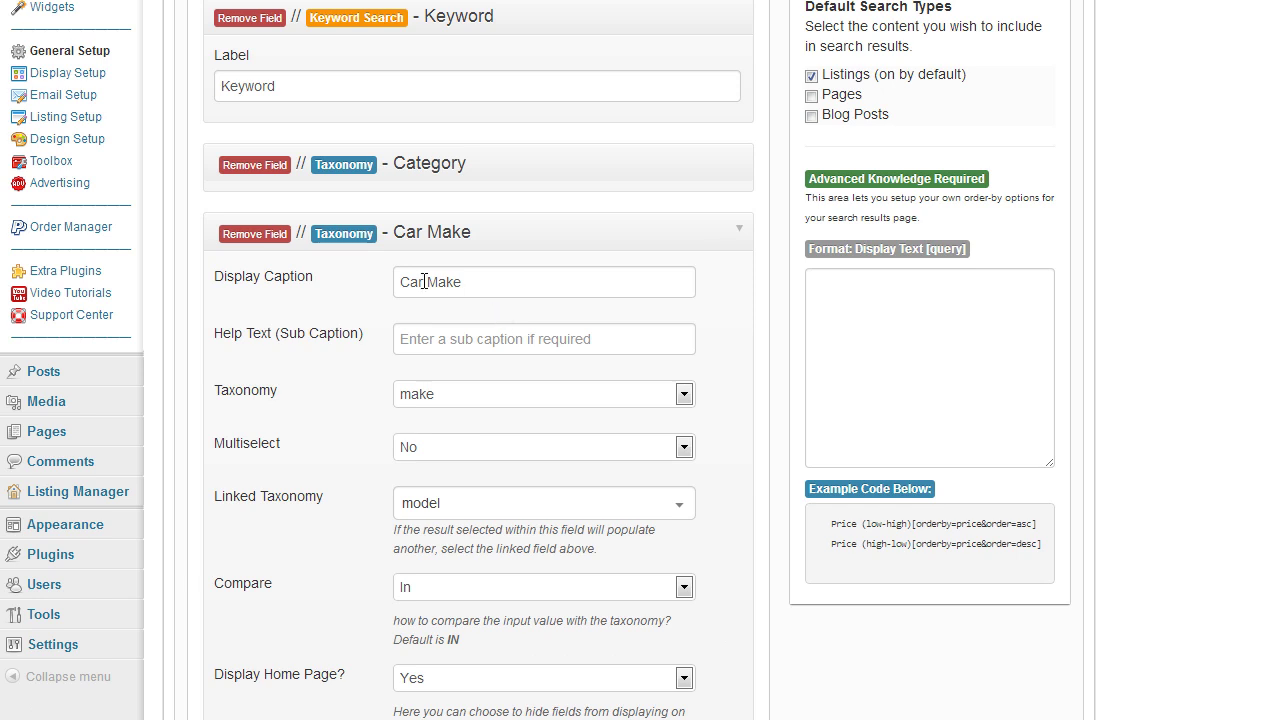
scroll(764, 356, down, 4)
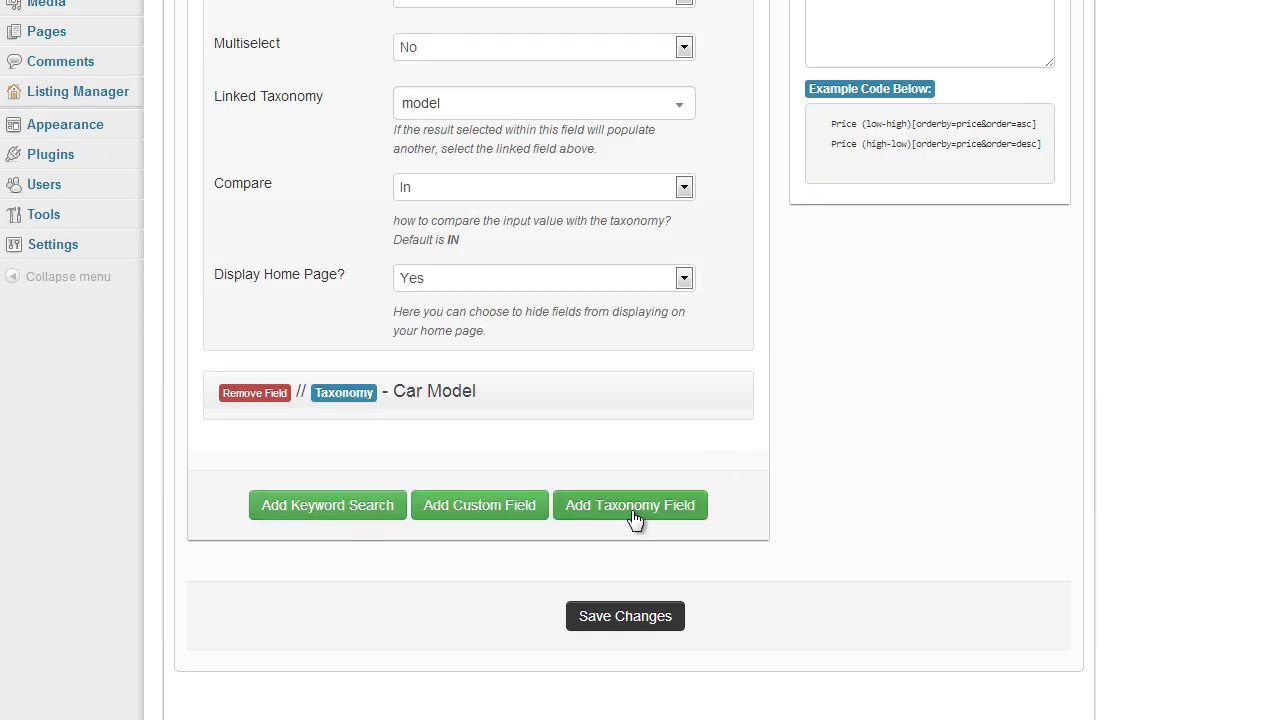
scroll(702, 513, up, 4)
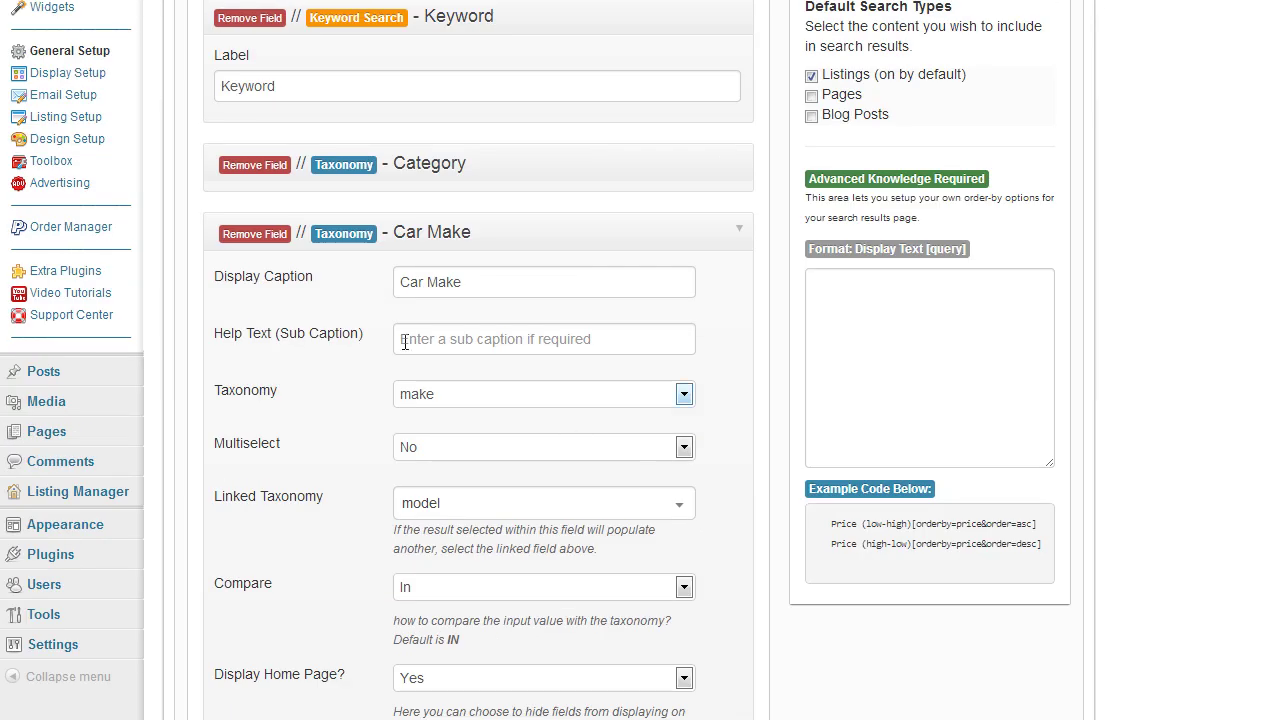
scroll(435, 293, down, 4)
scroll(657, 397, up, 5)
scroll(706, 449, down, 2)
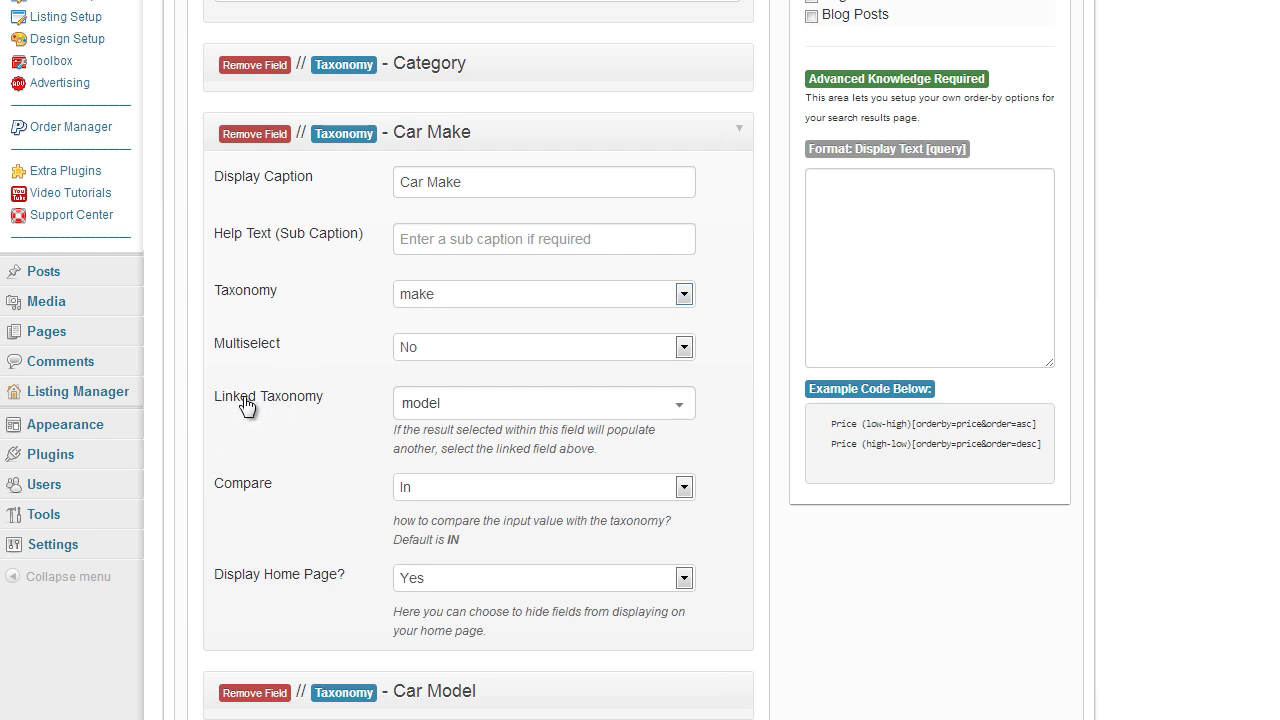
- Set Car Make's linked taxonomy to model and review the Car Model field settings
click(491, 414)
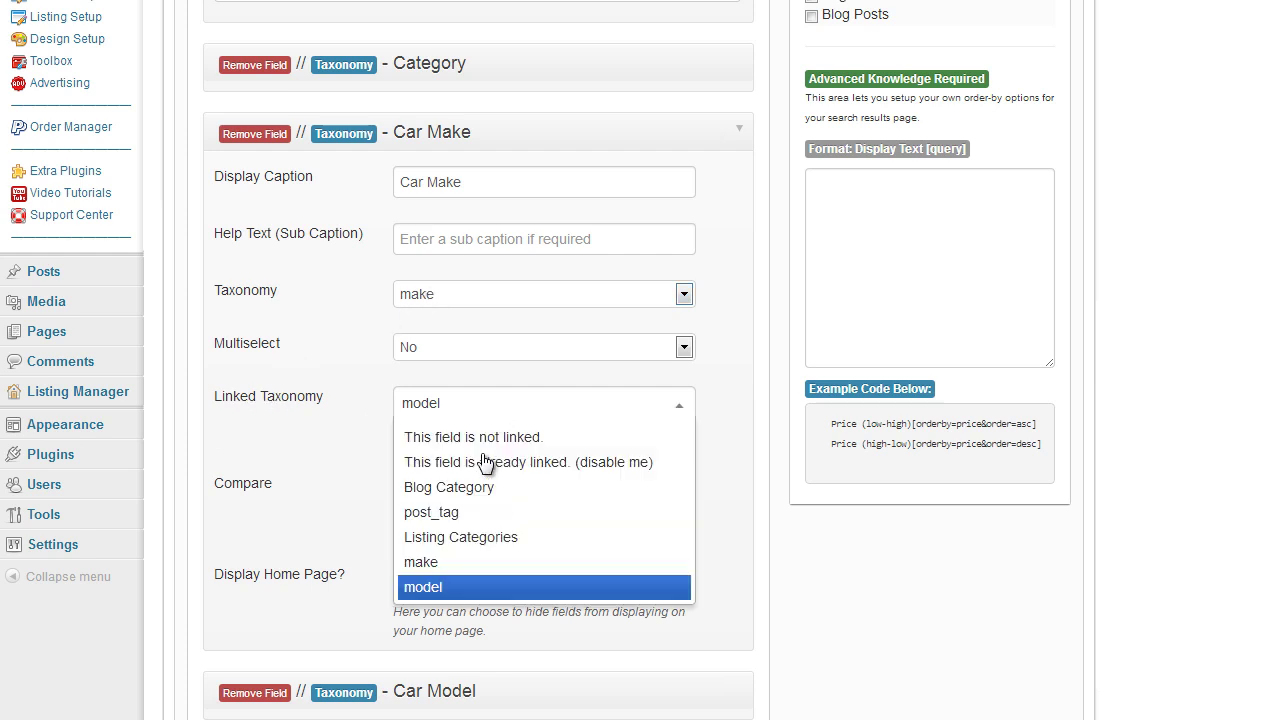
click(459, 590)
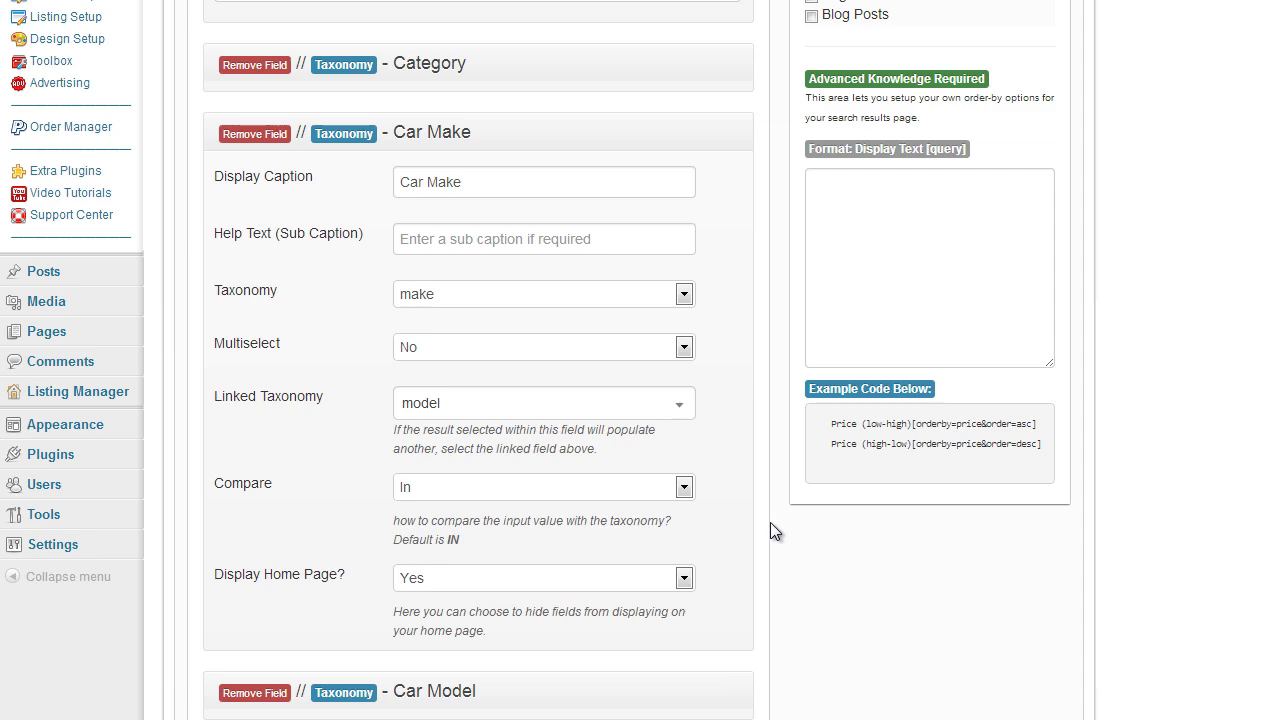
scroll(765, 510, up, 1)
click(737, 234)
click(740, 310)
scroll(777, 323, down, 2)
scroll(777, 323, up, 1)
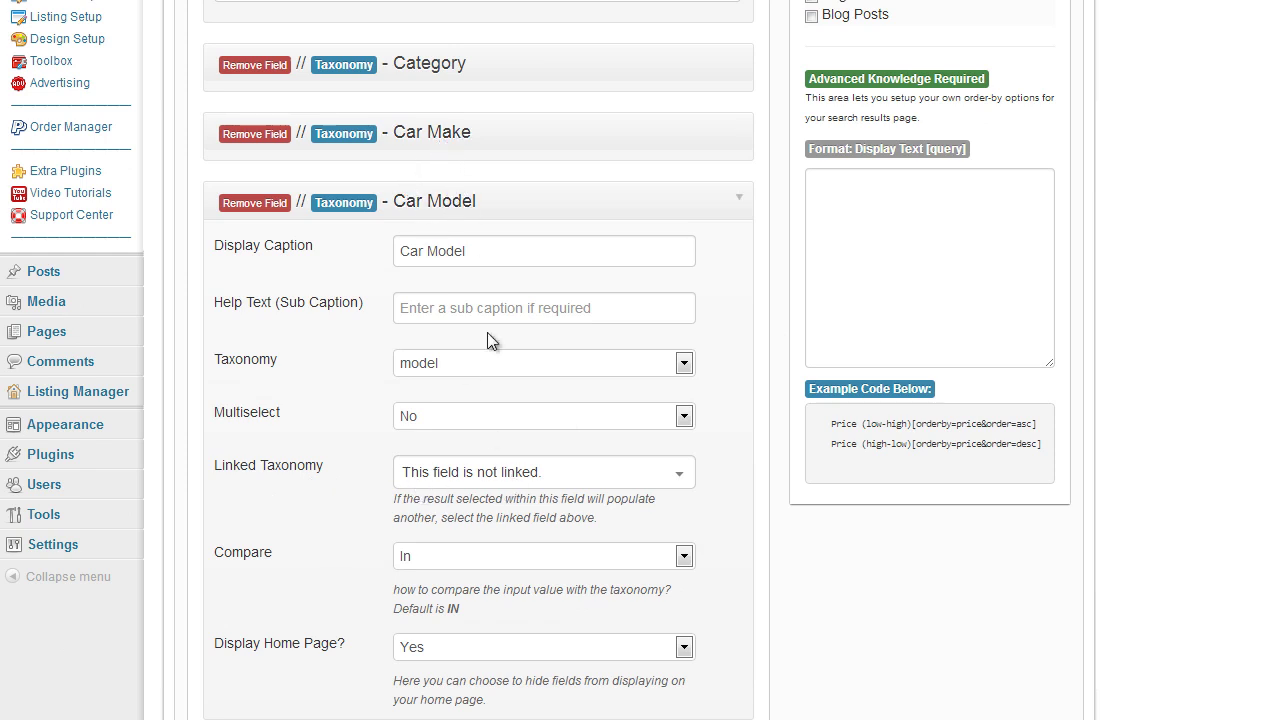
scroll(680, 410, down, 1)
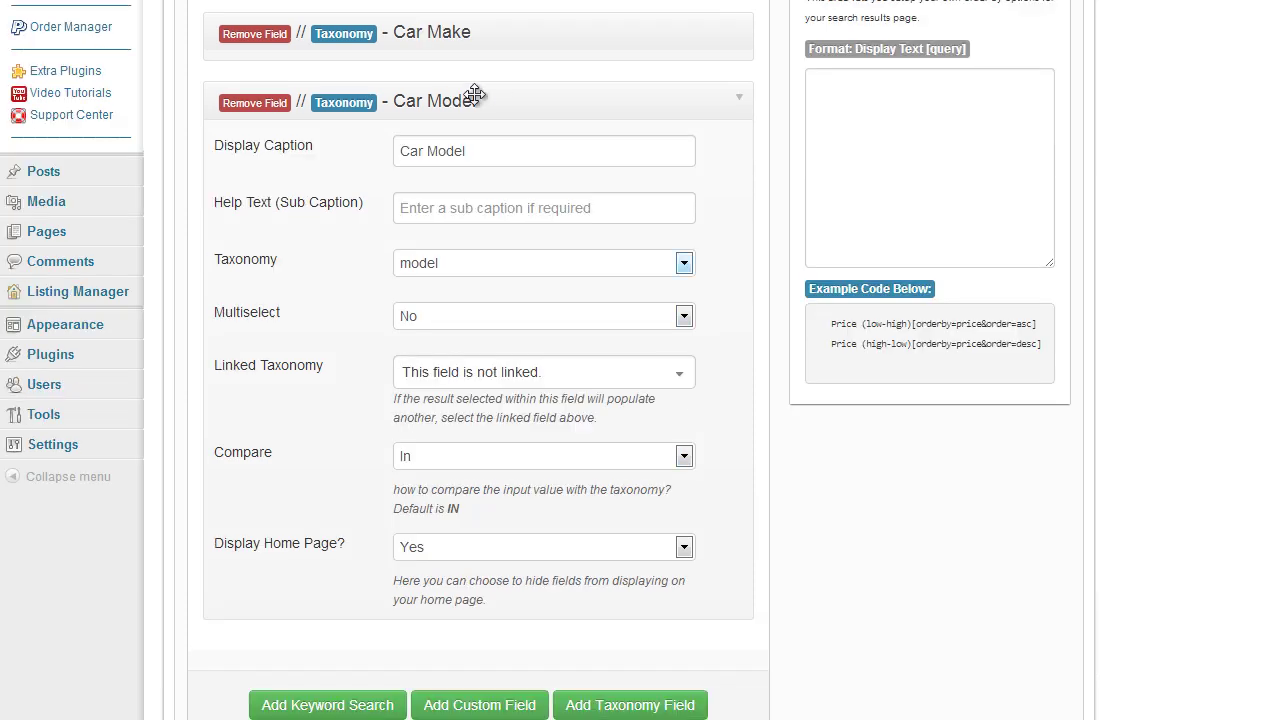
click(720, 89)
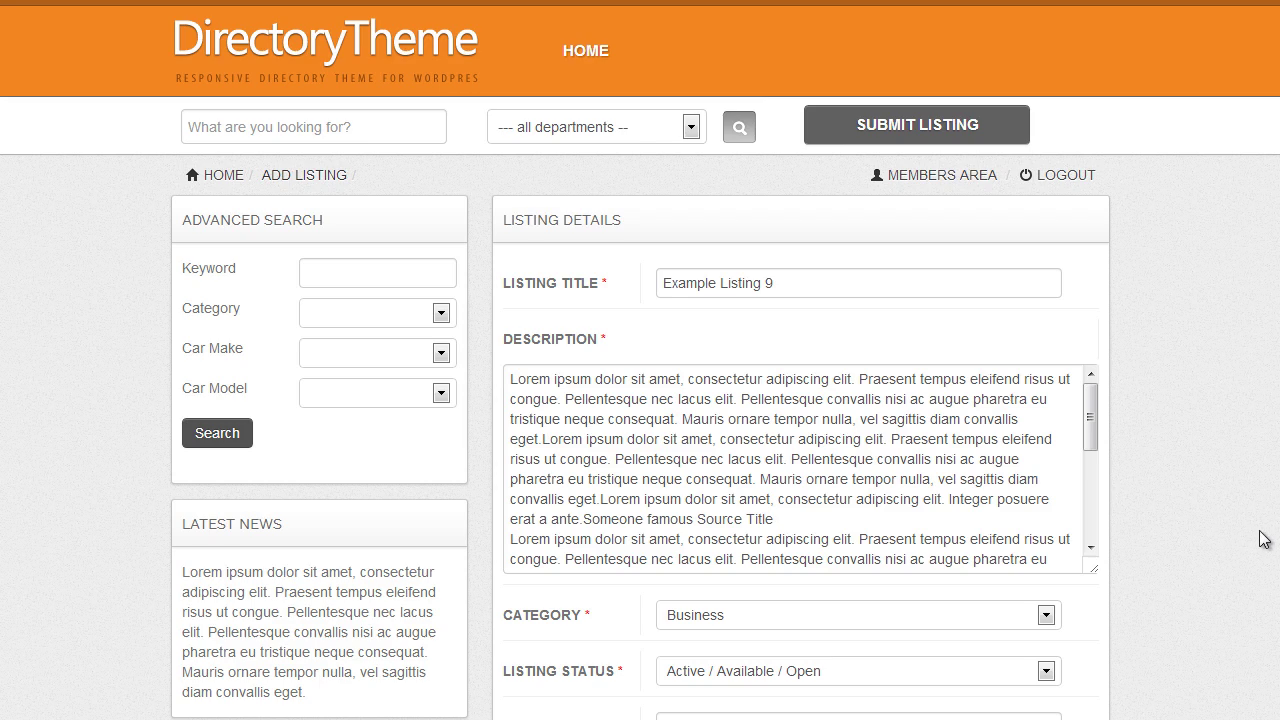
- Replace the listing title with 'Ford Fiesta' and save the listing
scroll(1143, 490, down, 3)
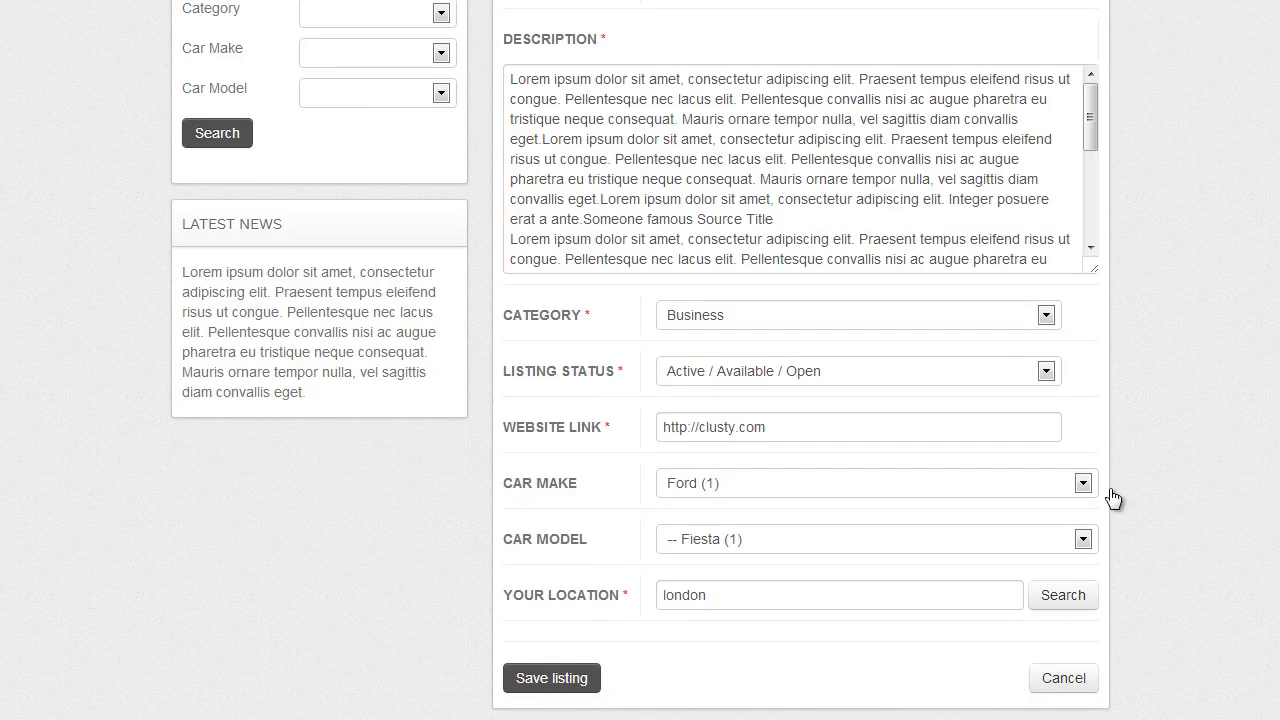
scroll(798, 383, up, 1)
drag(796, 87, 646, 89)
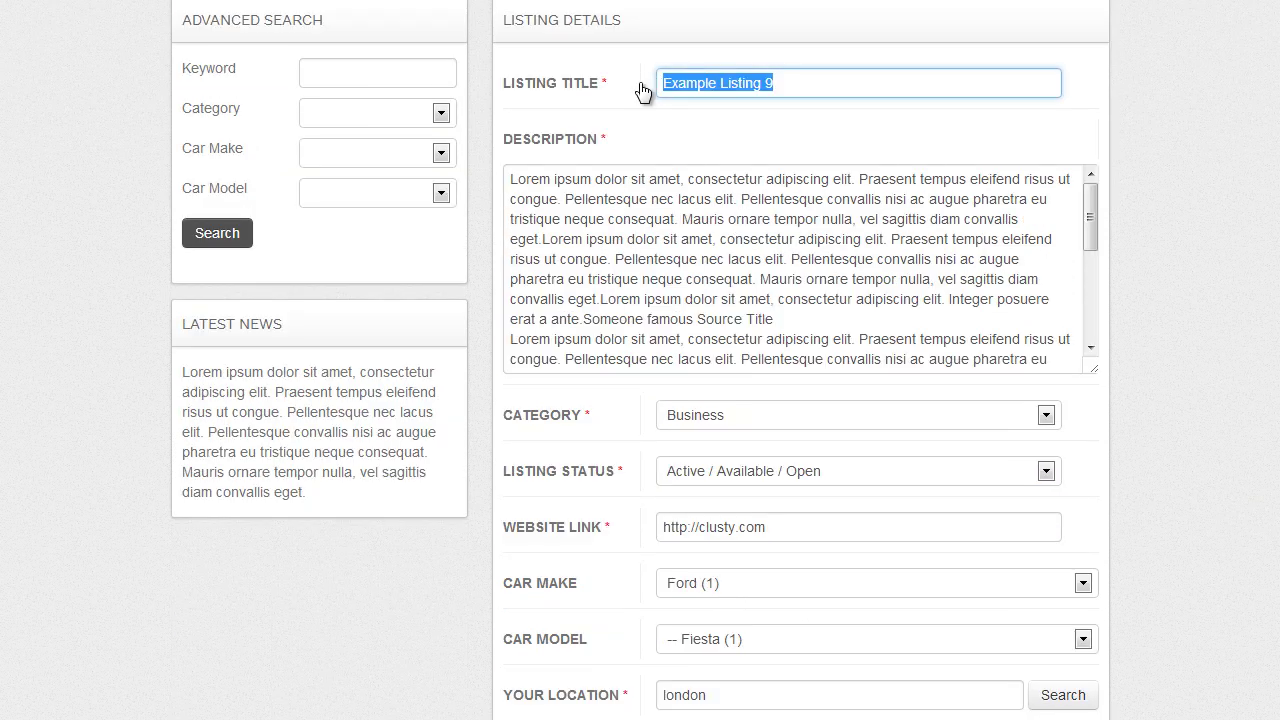
text(Ford Fiesta)
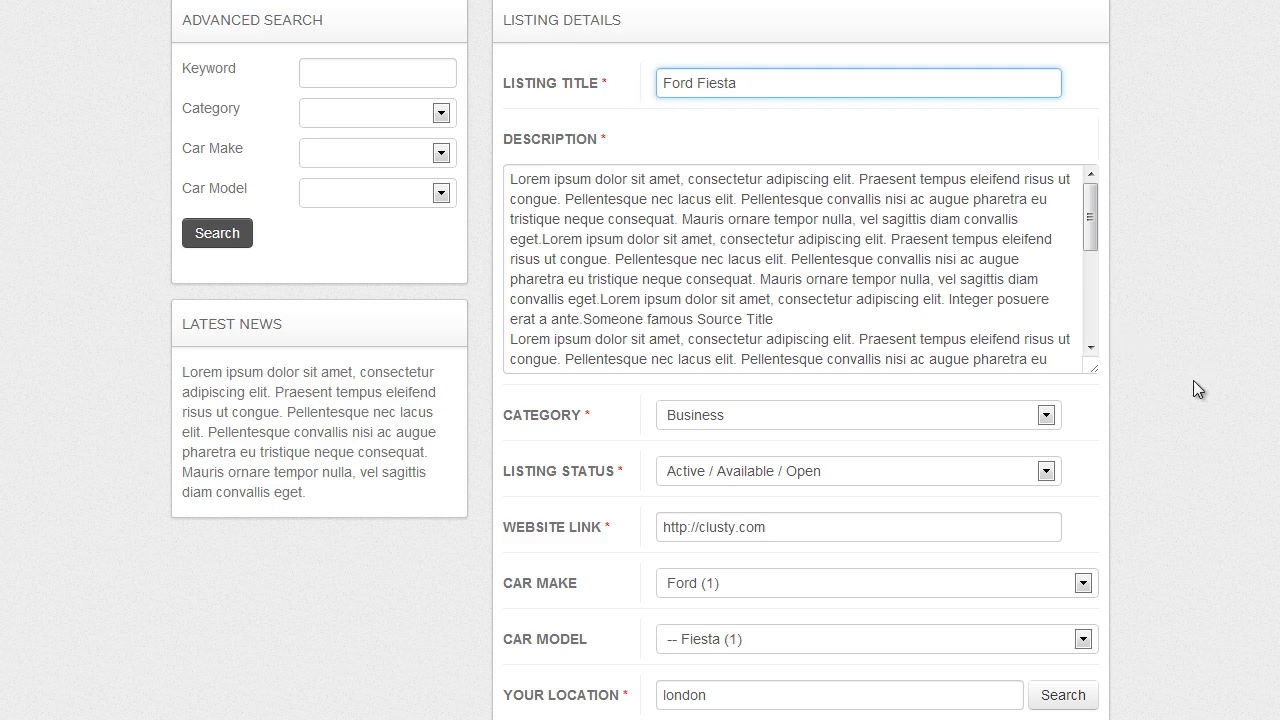
scroll(1196, 374, down, 4)
click(580, 385)
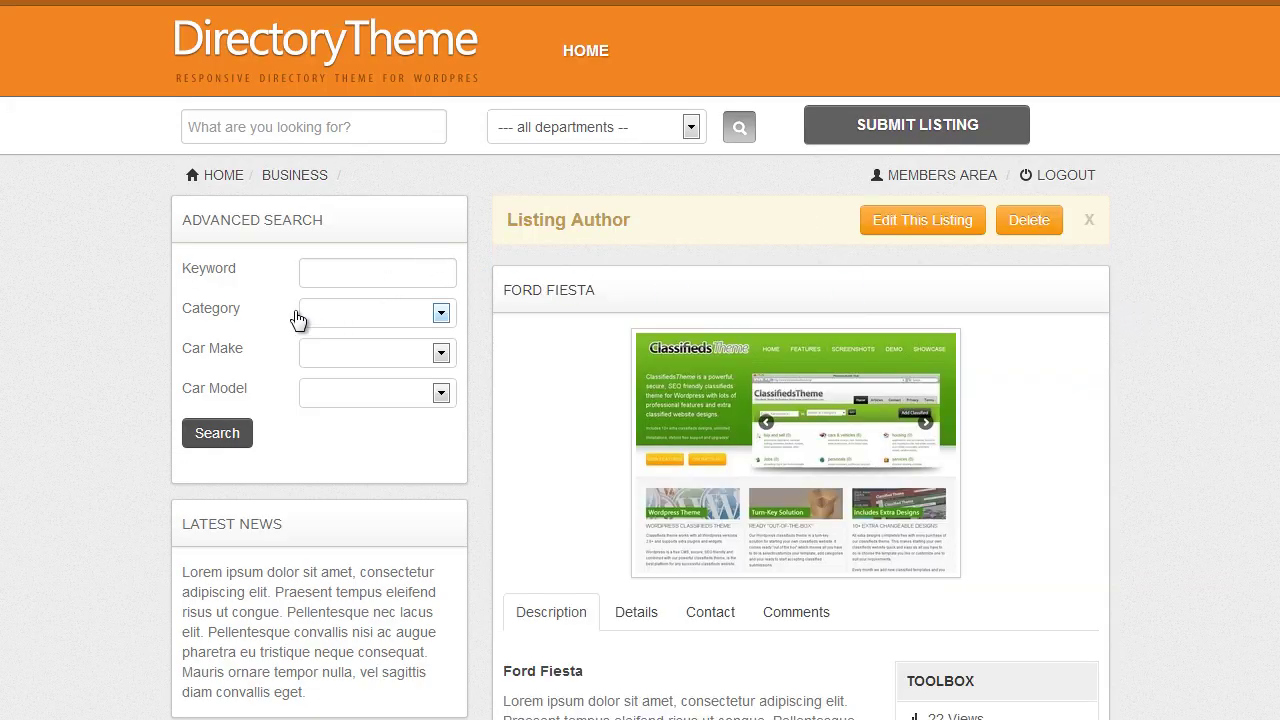
- Run advanced searches for car make BMW, then Ford, leaving the sort order unchanged
click(318, 362)
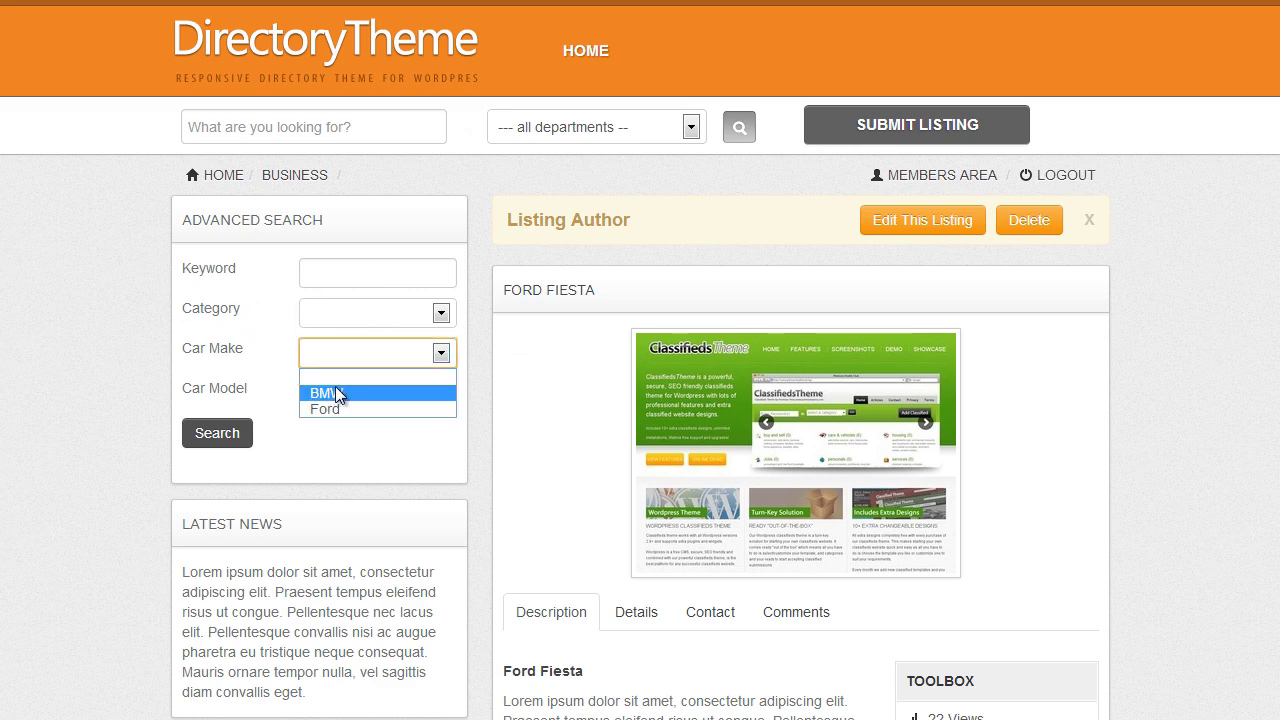
click(365, 391)
click(247, 434)
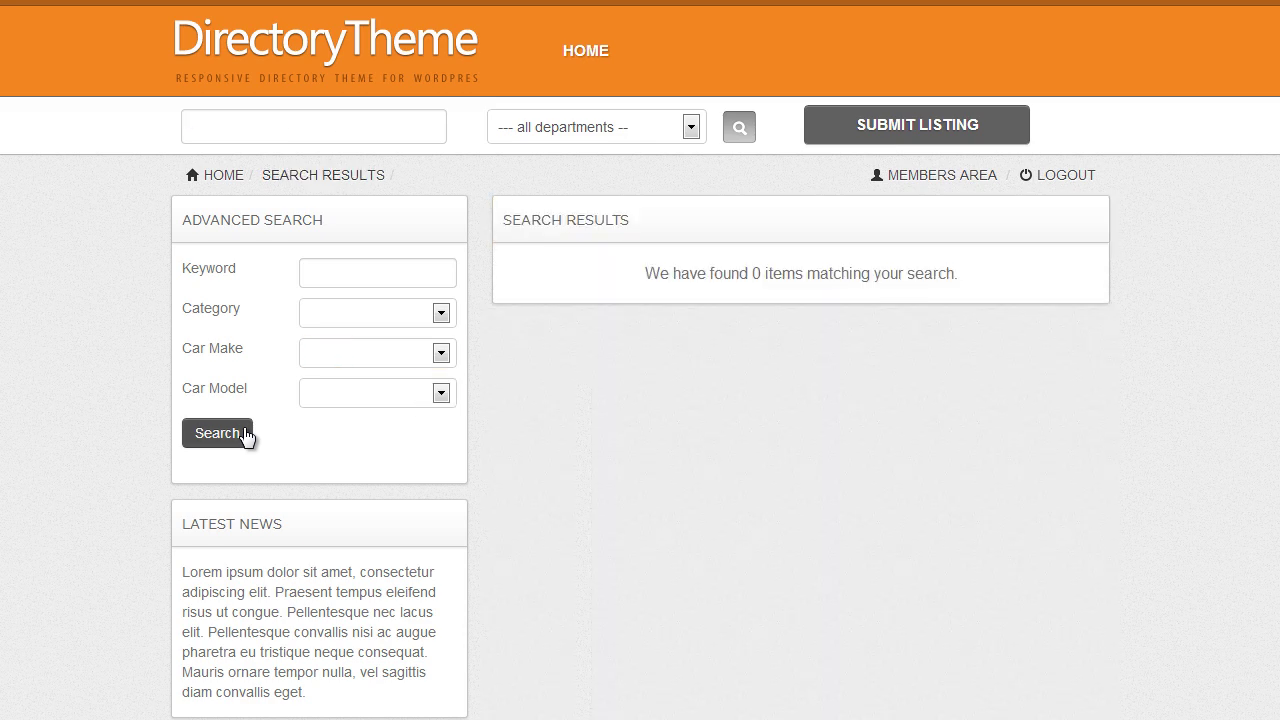
click(423, 363)
click(399, 407)
click(243, 438)
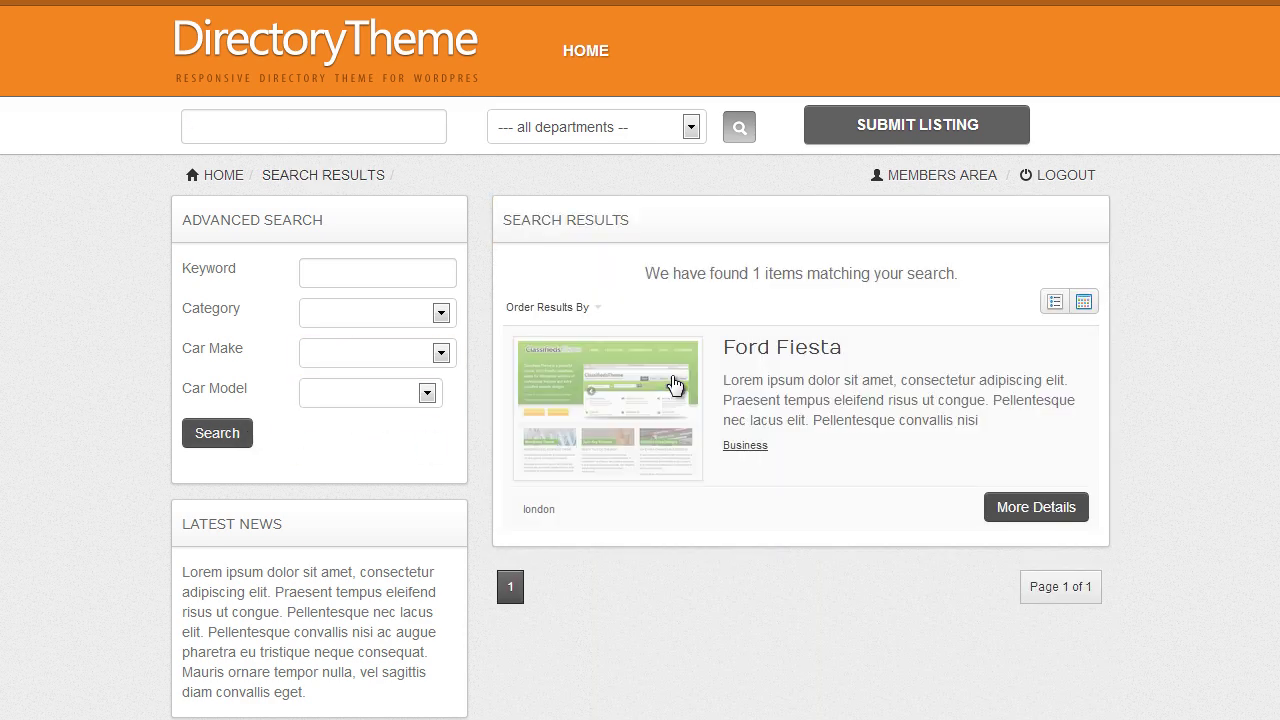
click(553, 307)
click(765, 323)
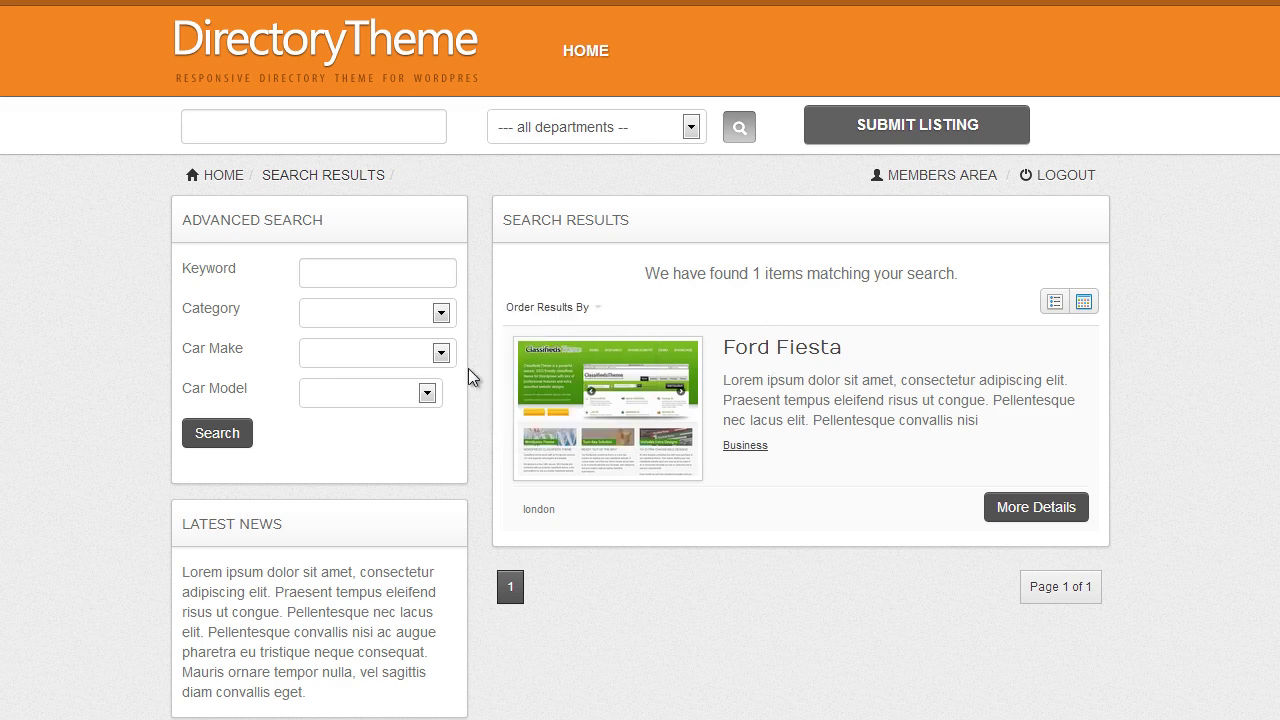
- Search for car make Ford with model Focus, which finds no listings
click(425, 361)
click(399, 405)
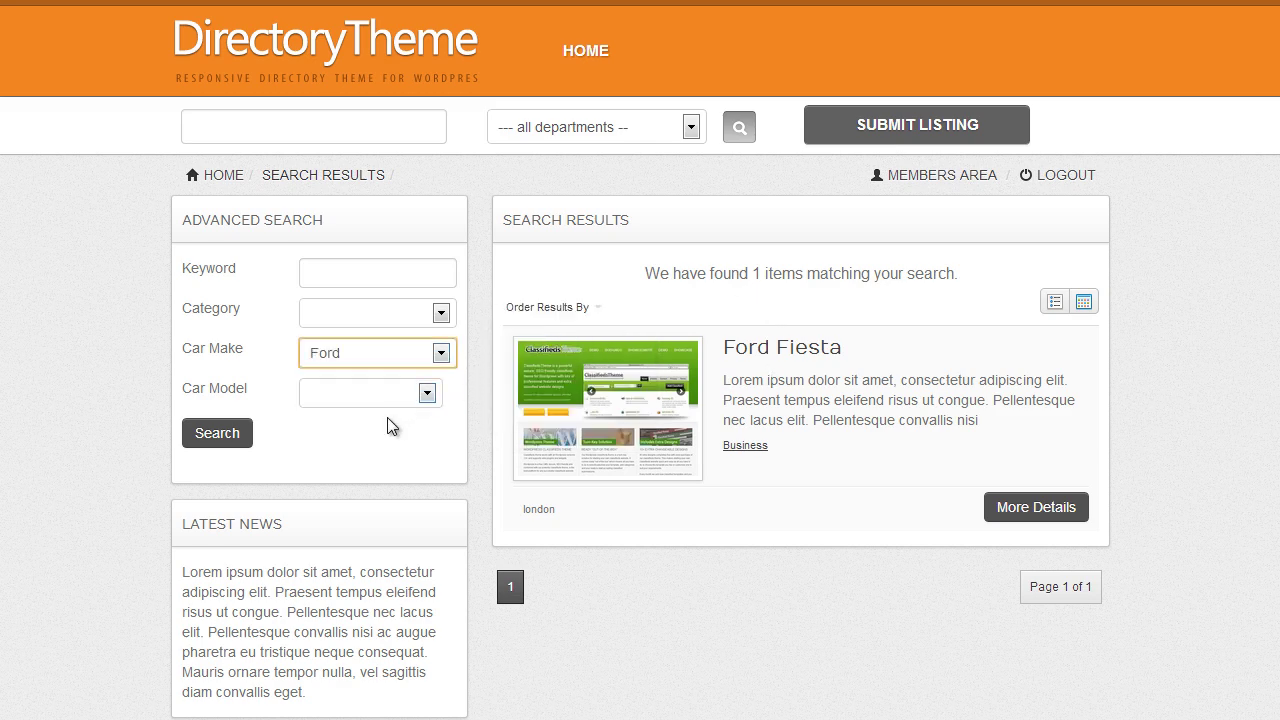
click(392, 410)
click(369, 447)
click(226, 436)
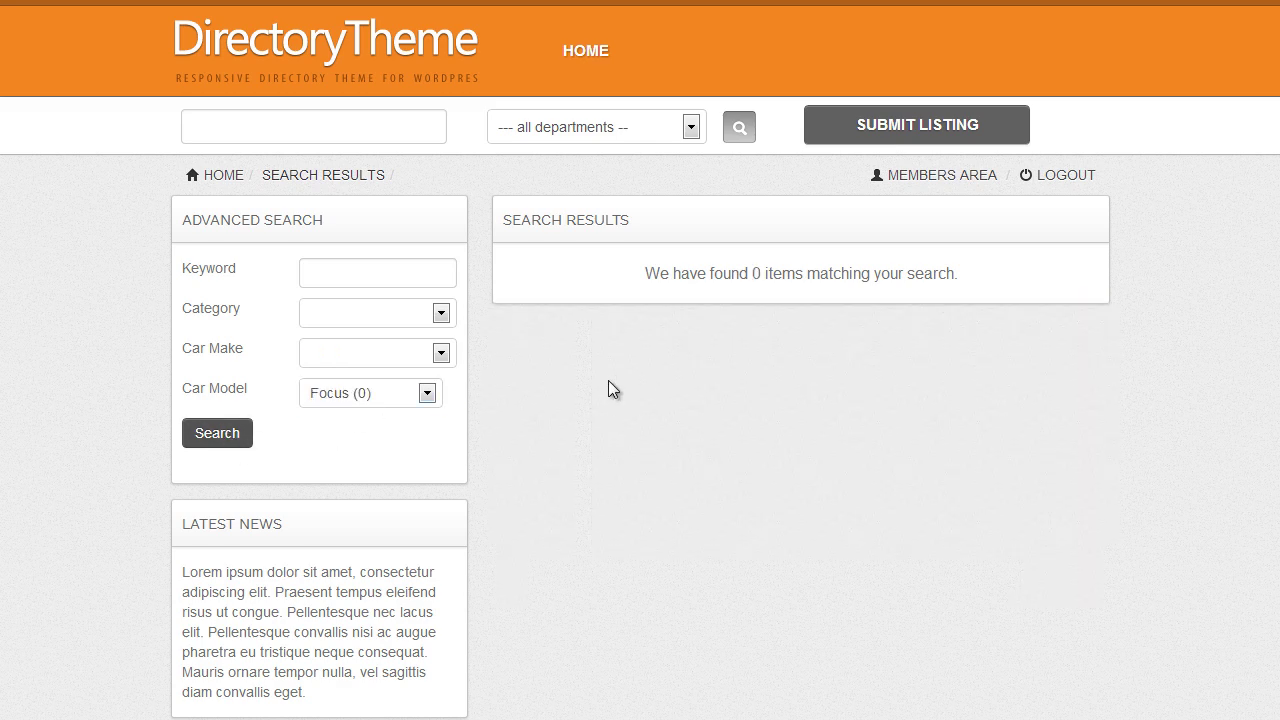
- Search for car make Ford with model Fiesta to find the Ford Fiesta listing
click(343, 373)
click(345, 409)
click(400, 394)
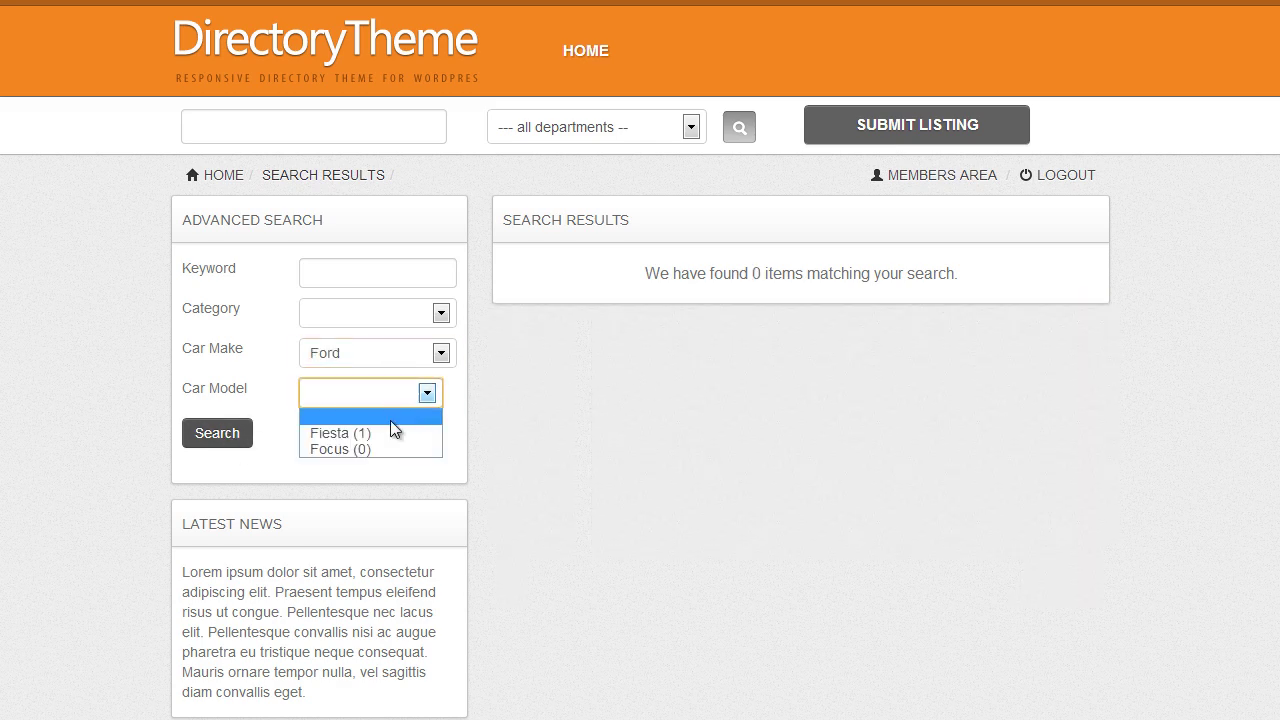
click(384, 434)
click(238, 440)
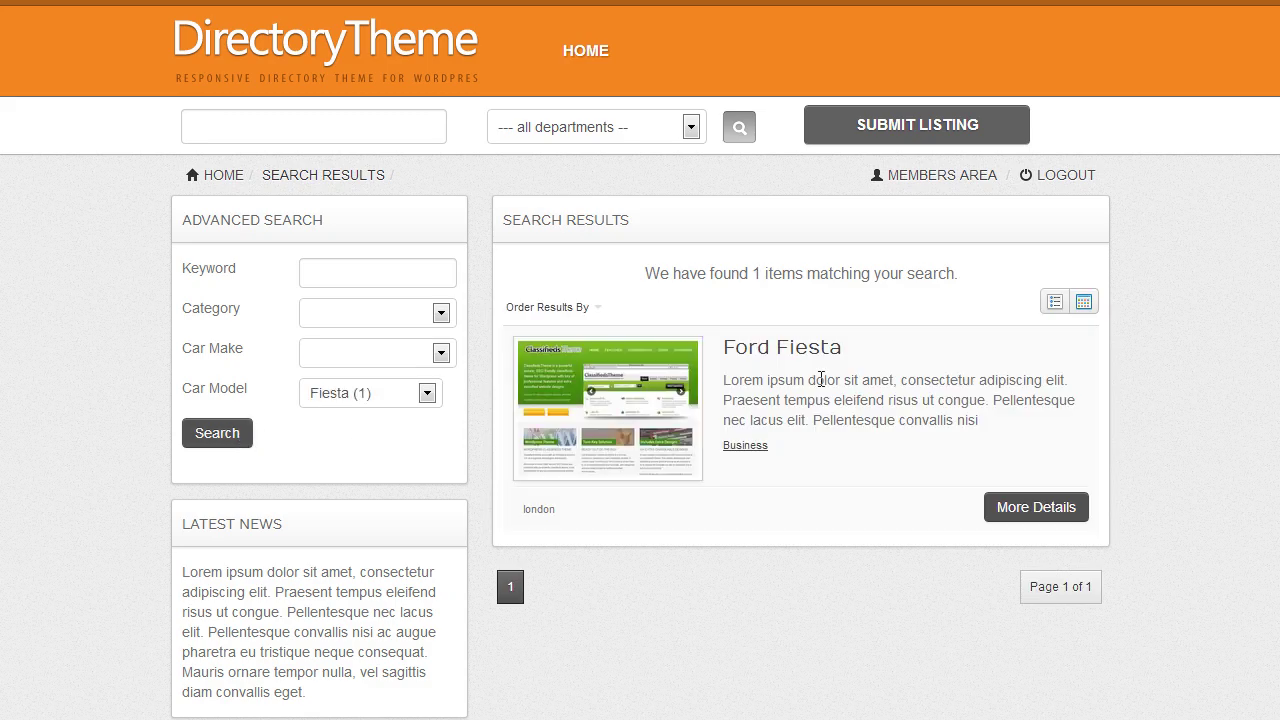